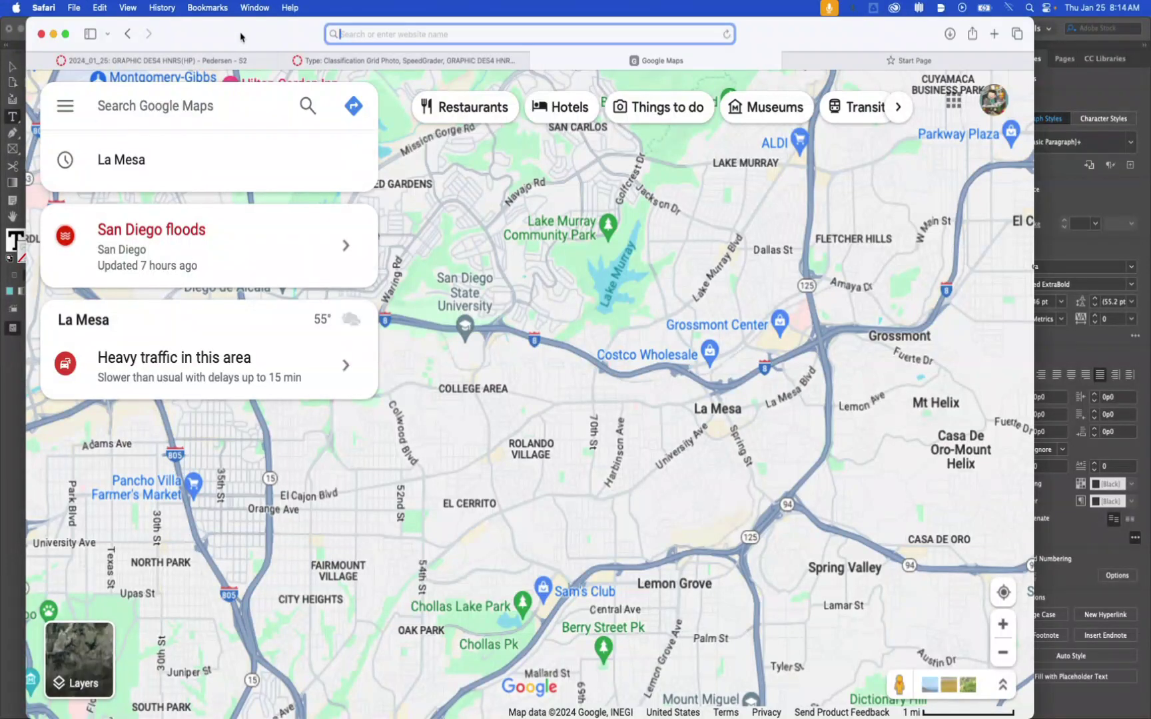
# Open Google Maps in the browser and search for La Mesa.
pyautogui.click(500, 36)
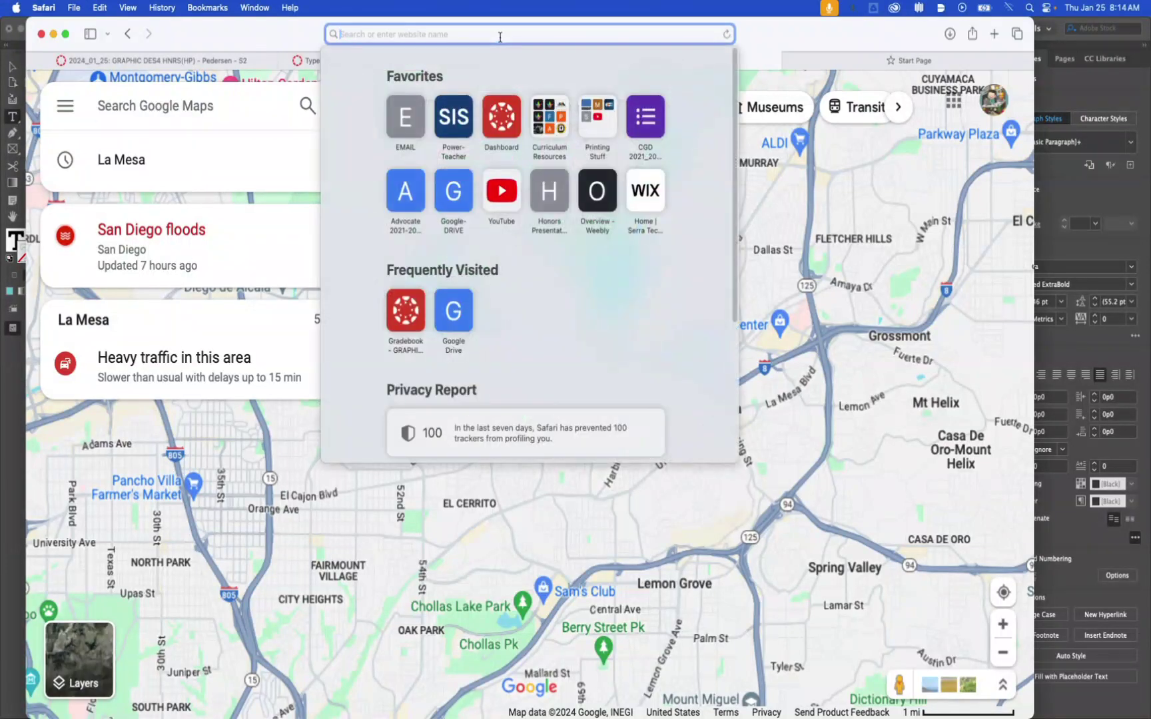
pyautogui.write('google maps')
pyautogui.press('Return')
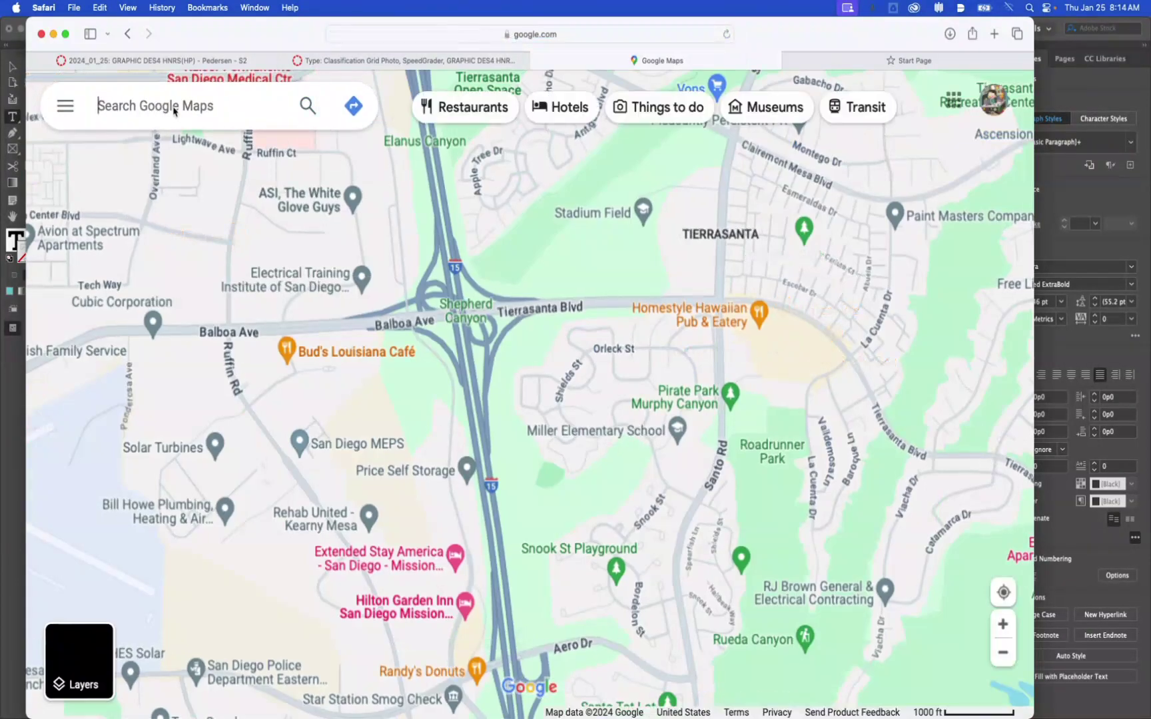
pyautogui.write('la mesa')
pyautogui.press('Return')
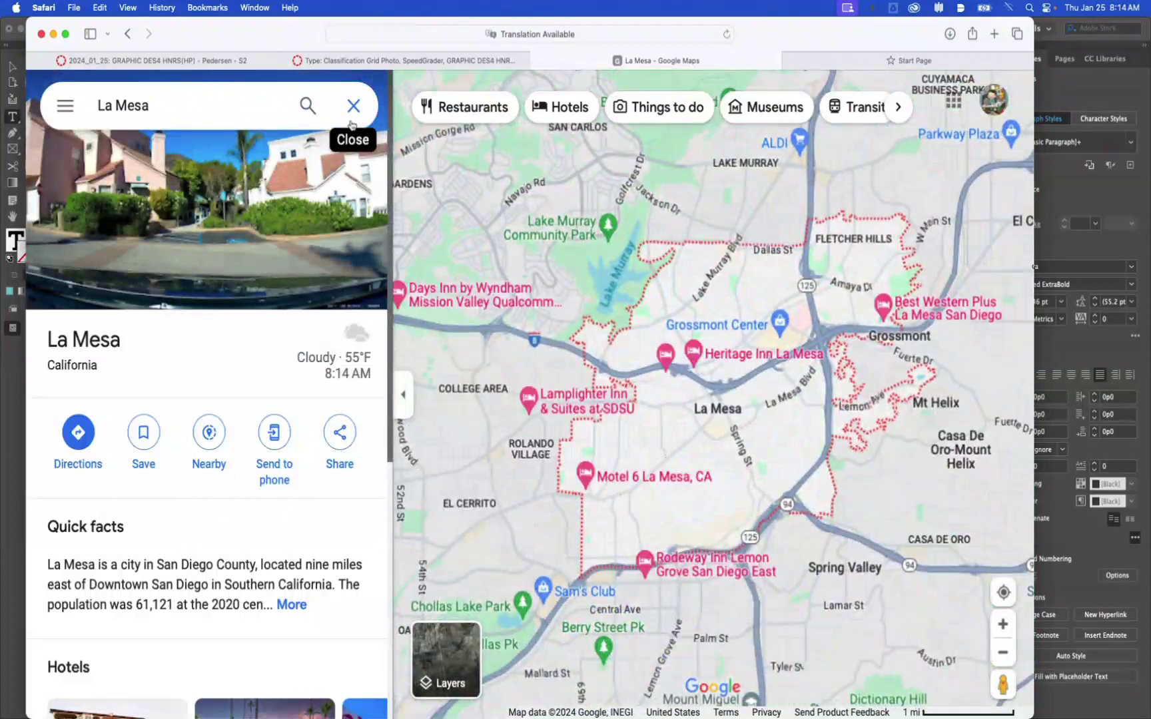
# Zoom and pan to Grossmont Center, then drop into Street View near Chuze Fitness.
pyautogui.click(353, 107)
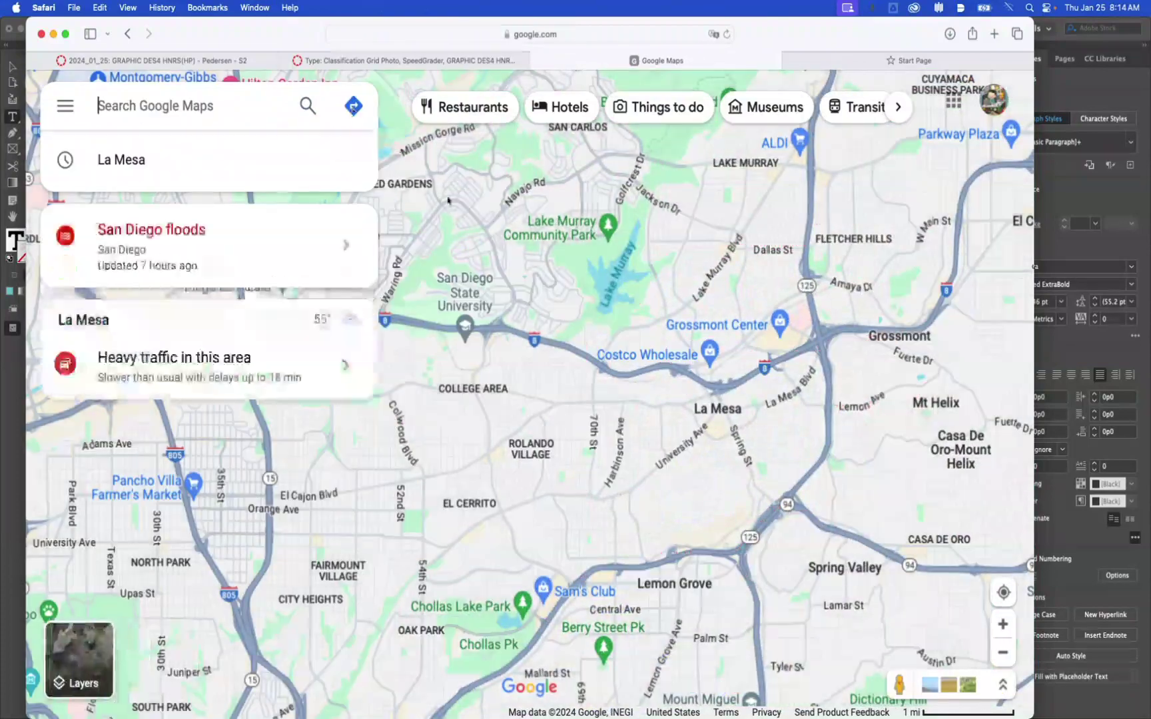
pyautogui.scroll(-3, 730, 347)
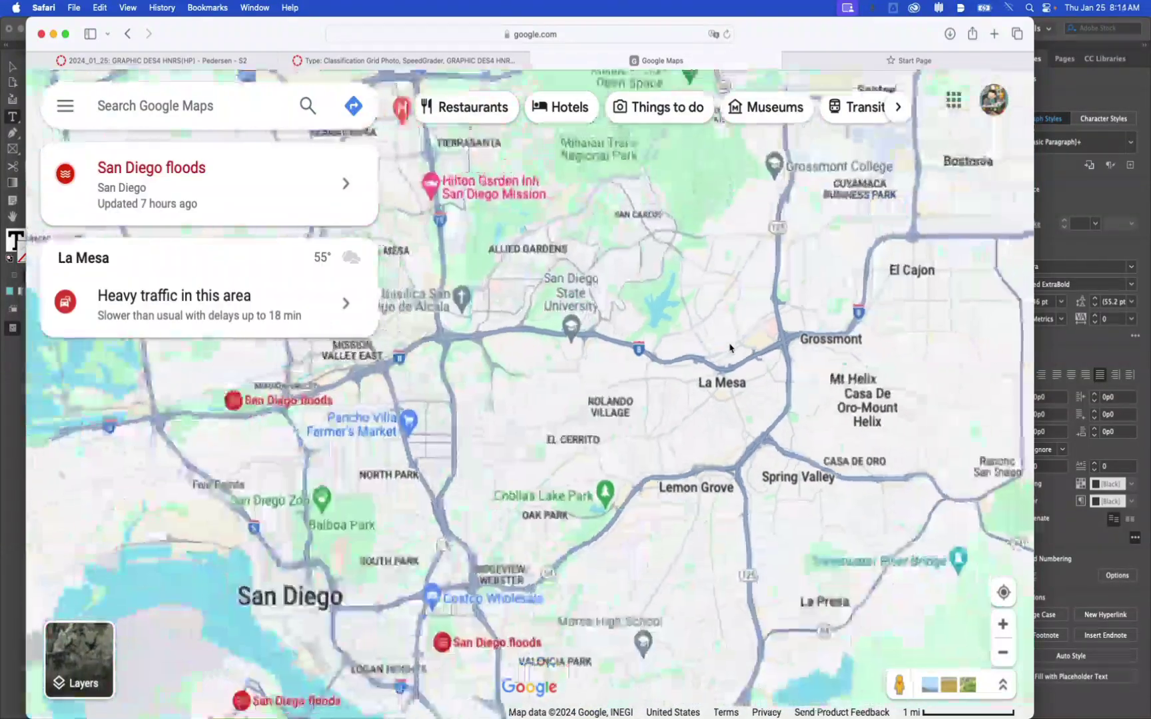
pyautogui.scroll(6, 730, 346)
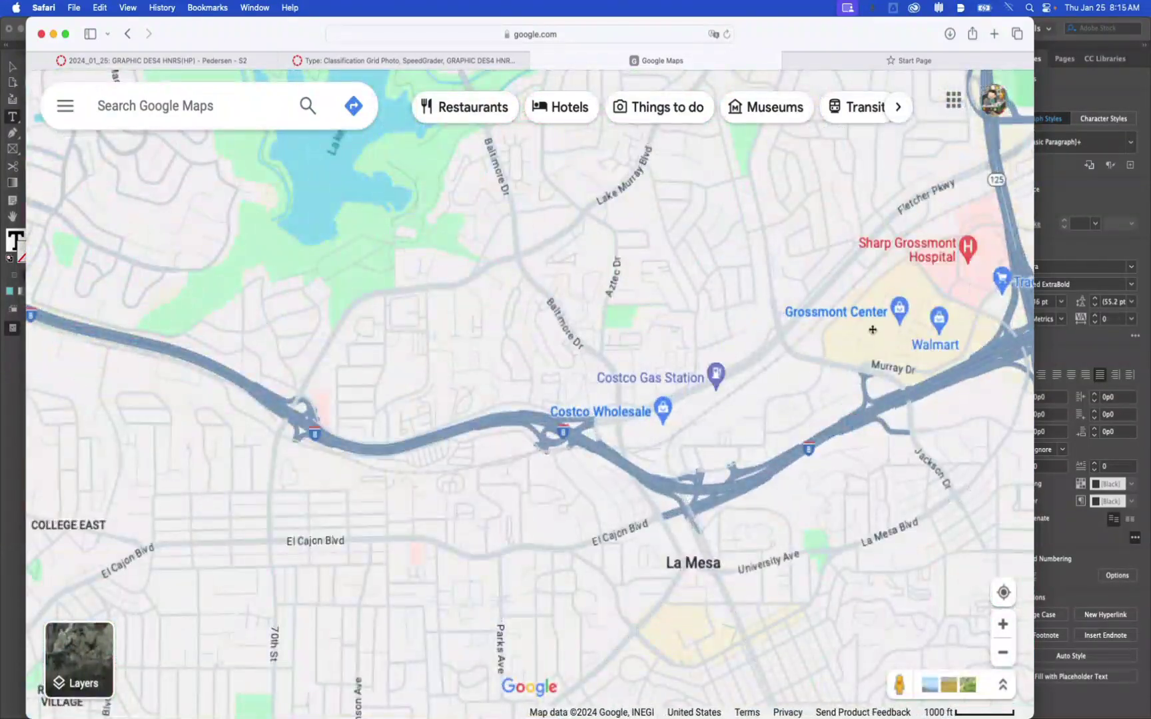
pyautogui.moveTo(872, 330); pyautogui.dragTo(485, 352)
pyautogui.scroll(5, 486, 352)
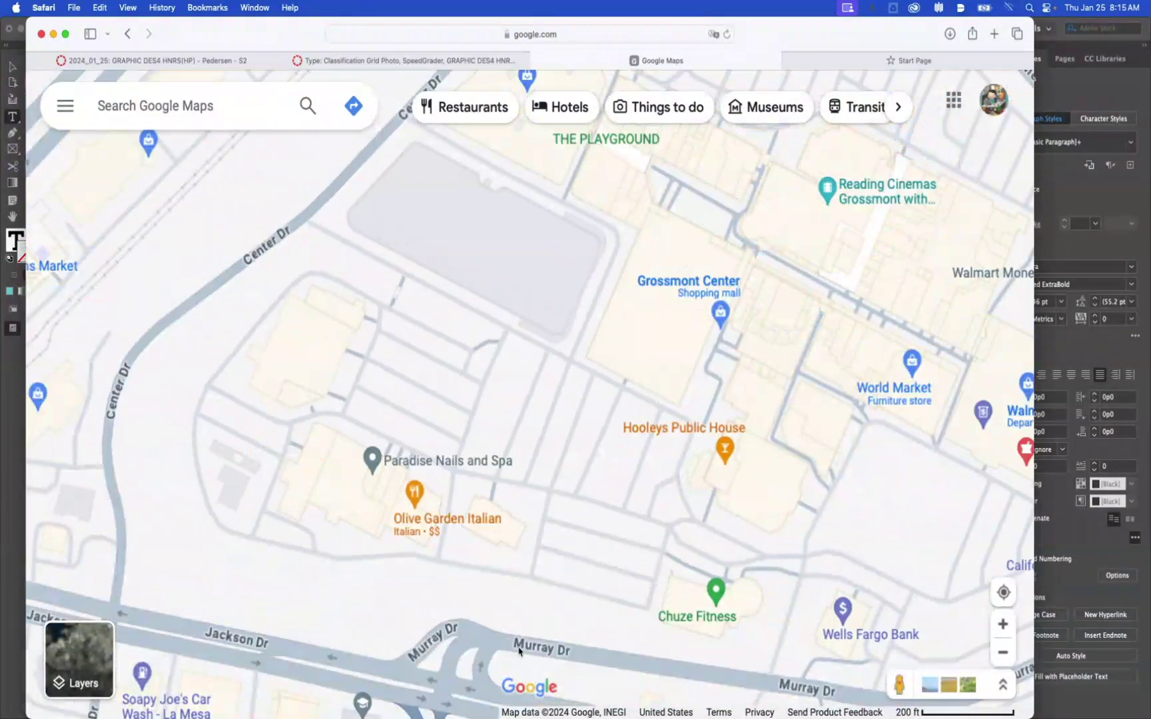
pyautogui.moveTo(894, 686); pyautogui.dragTo(609, 578)
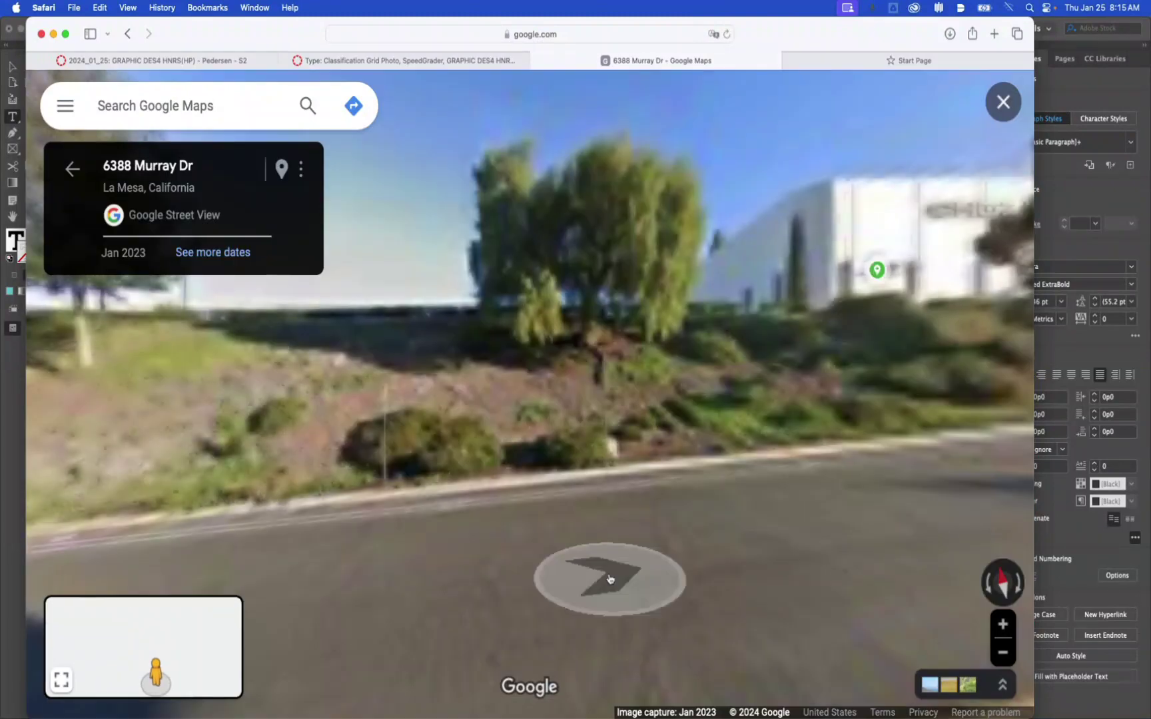
# Walk Street View along Murray Dr through the parking lot up to the RH Outlet sign.
pyautogui.click(937, 529)
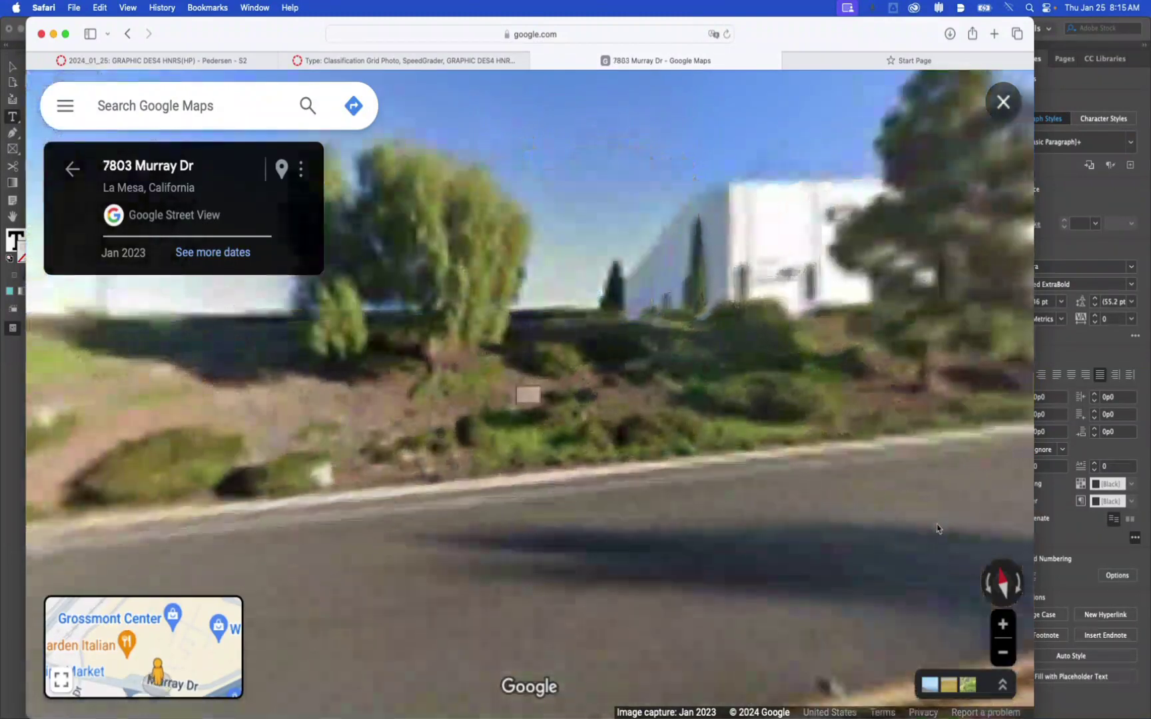
pyautogui.moveTo(937, 527); pyautogui.dragTo(535, 441)
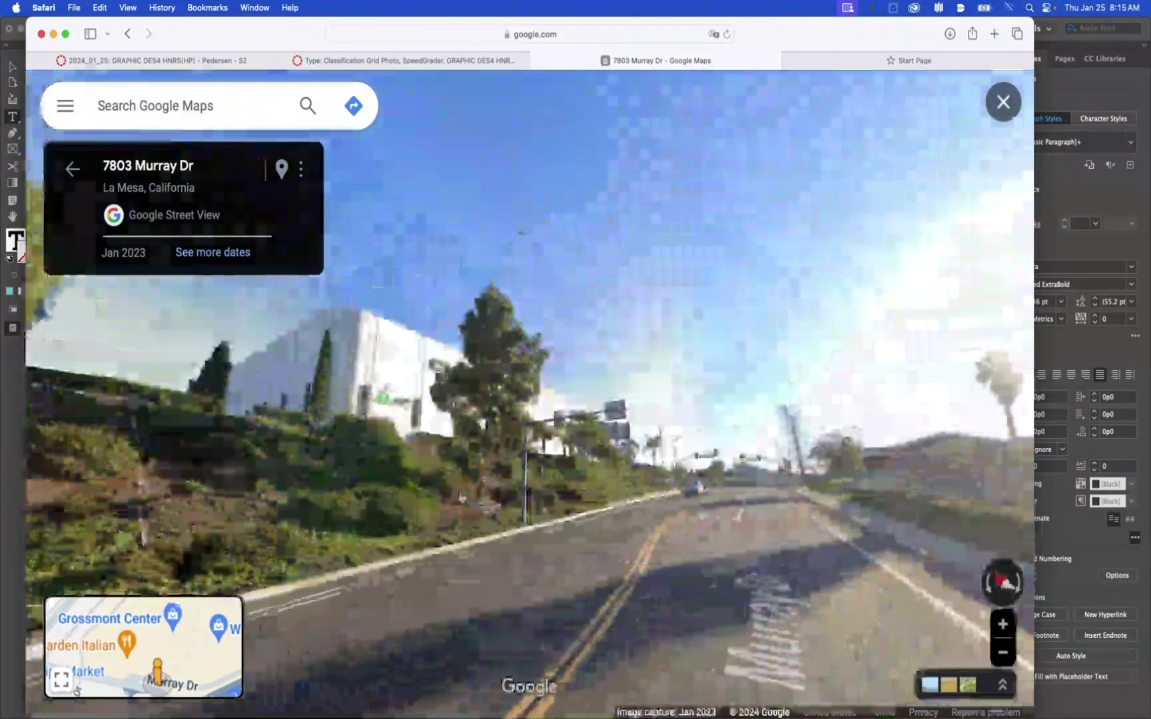
pyautogui.click(269, 388)
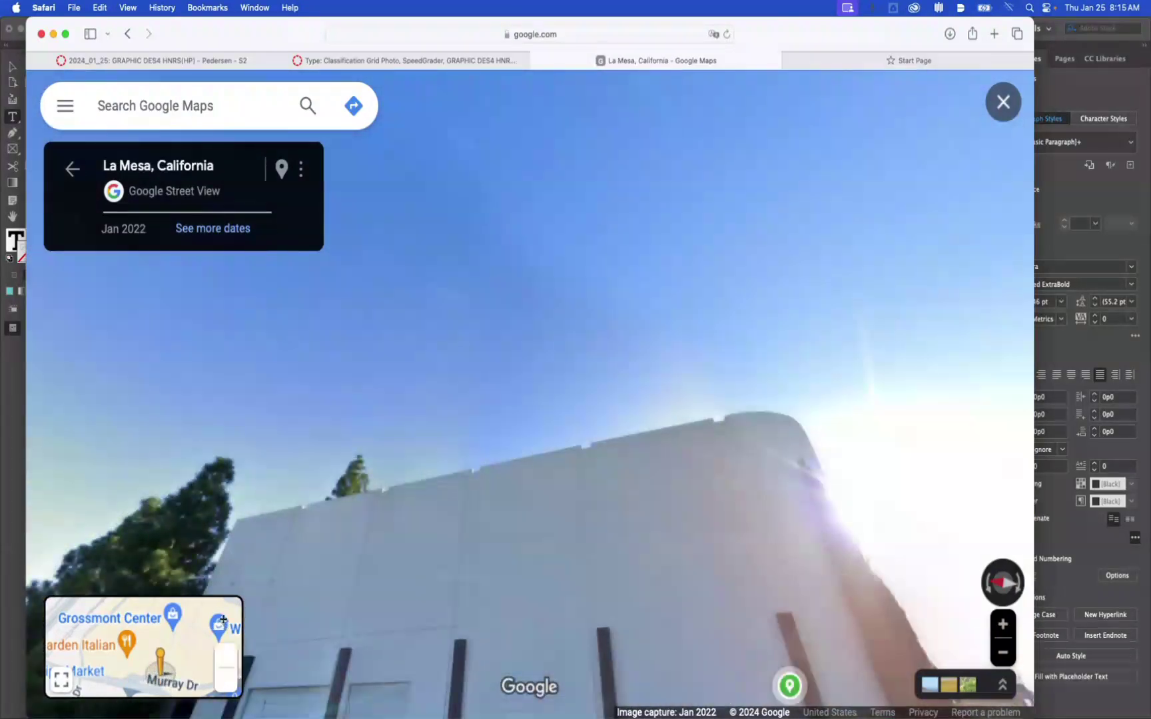
pyautogui.click(167, 639)
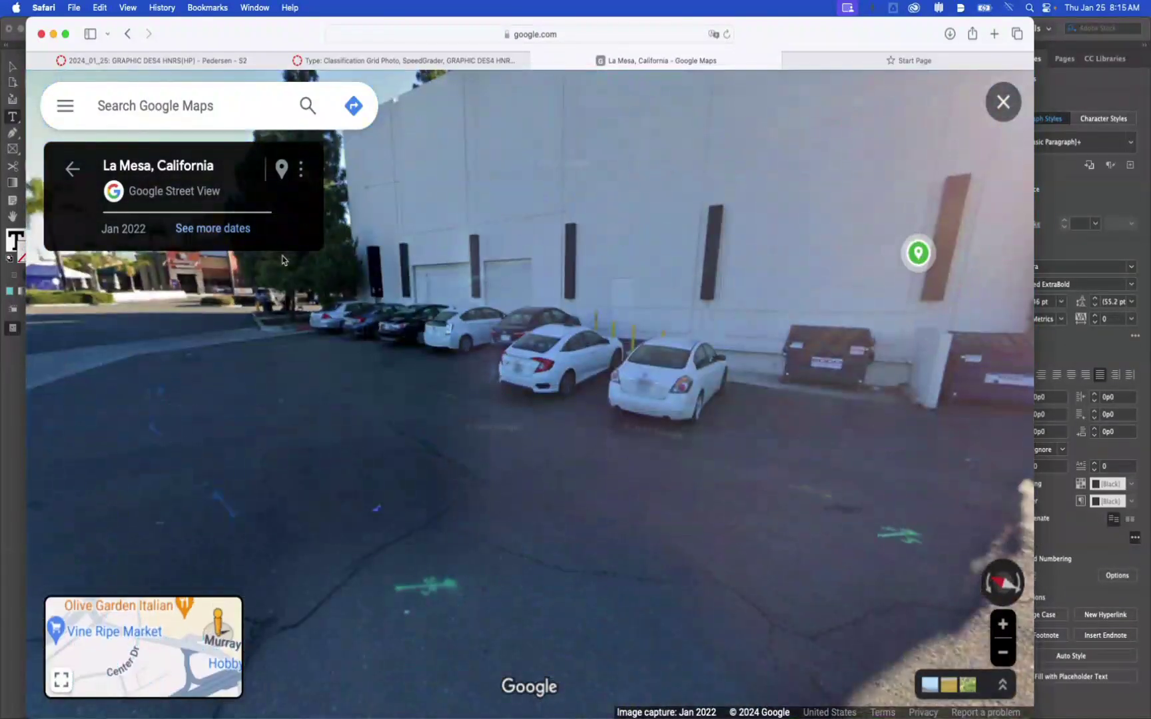
pyautogui.click(206, 359)
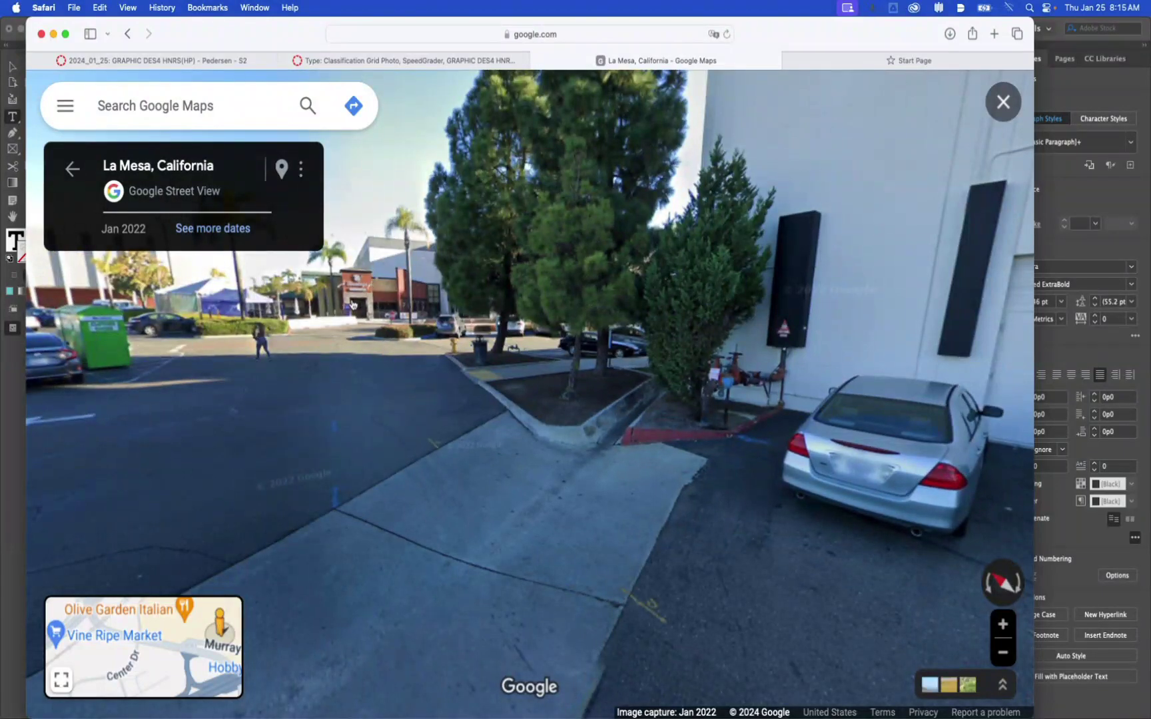
pyautogui.click(353, 305)
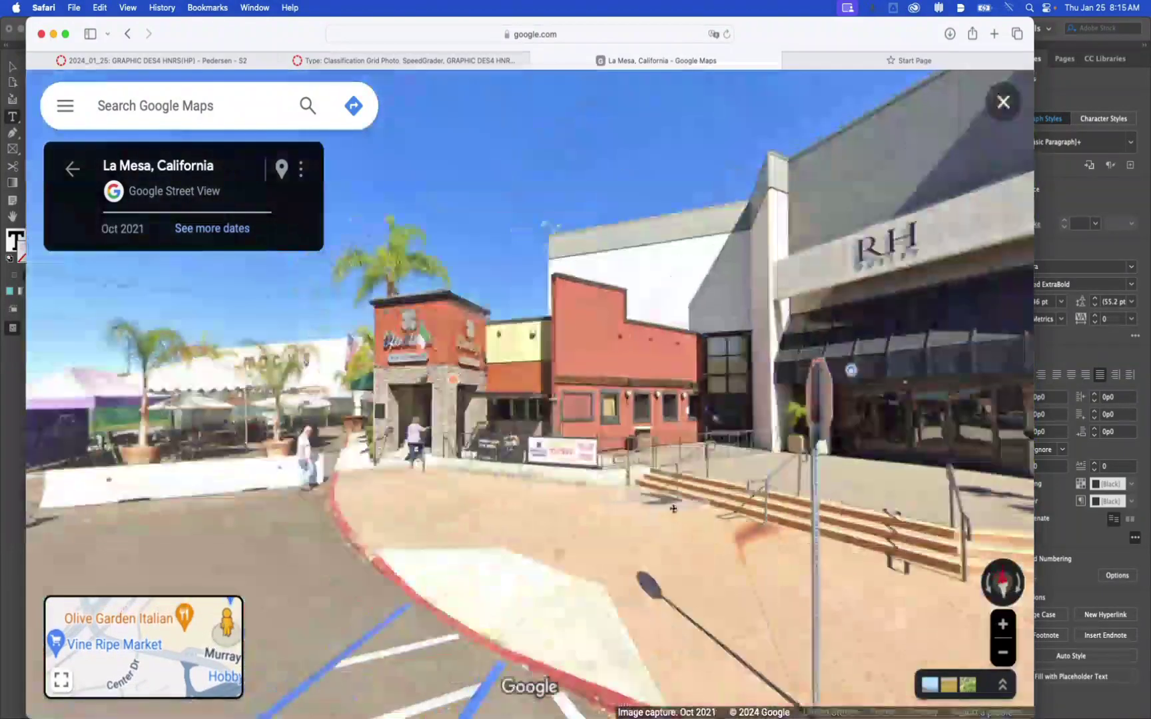
pyautogui.moveTo(673, 509); pyautogui.dragTo(432, 307)
pyautogui.click(430, 303)
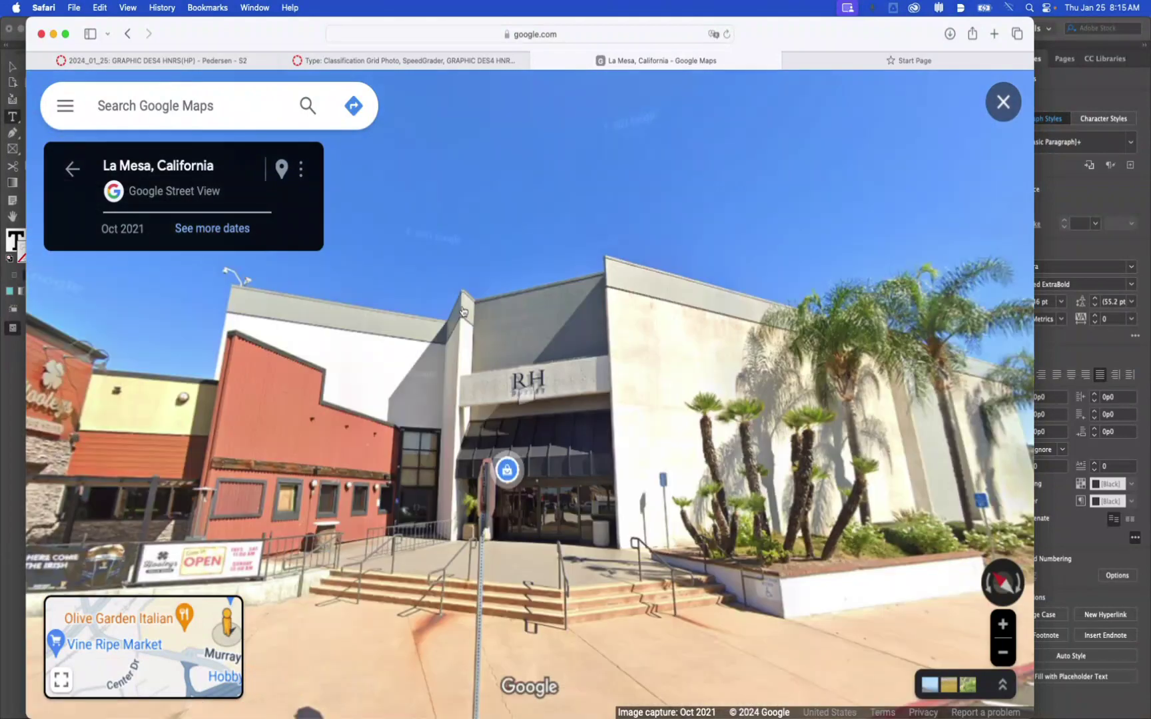
pyautogui.click(566, 473)
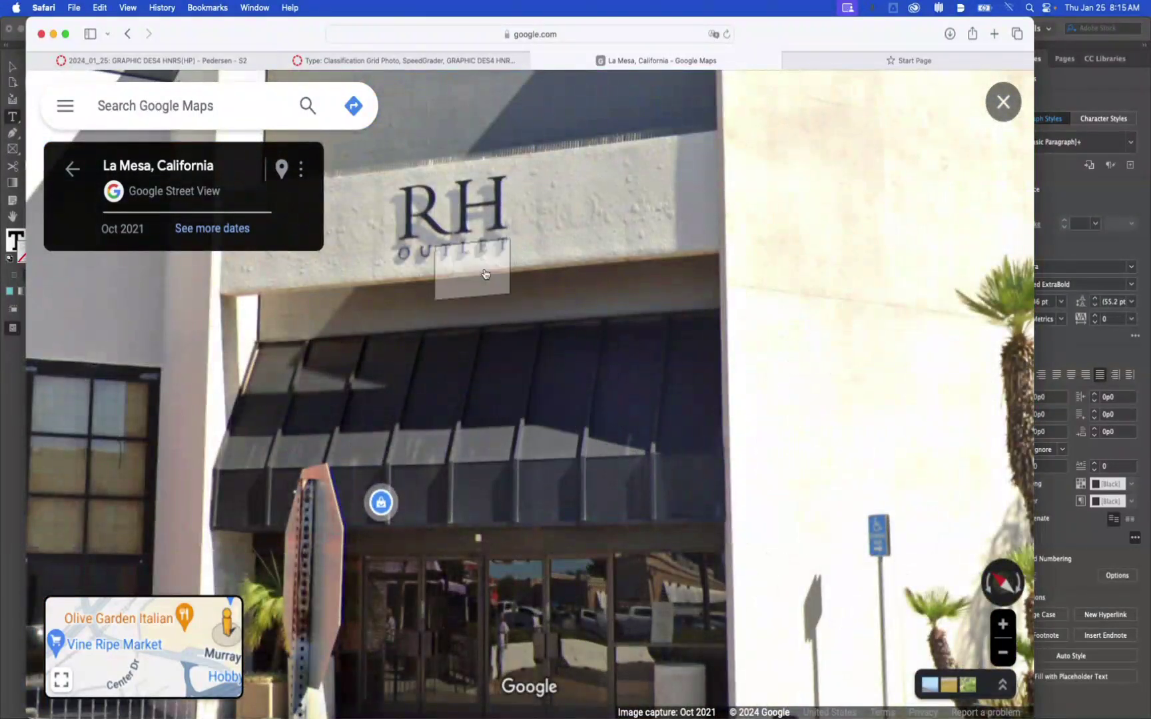
# Return to the map, view Grossmont Center details, then re-enter Street View inside the centre.
pyautogui.click(72, 172)
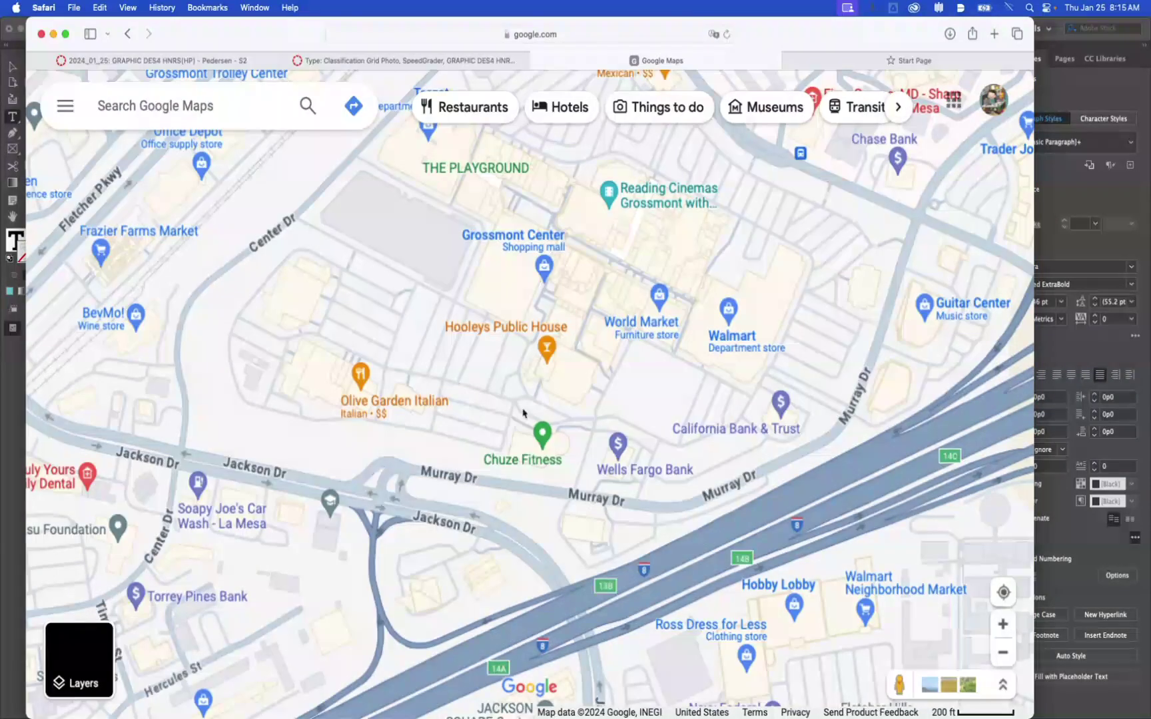
pyautogui.moveTo(97, 658)
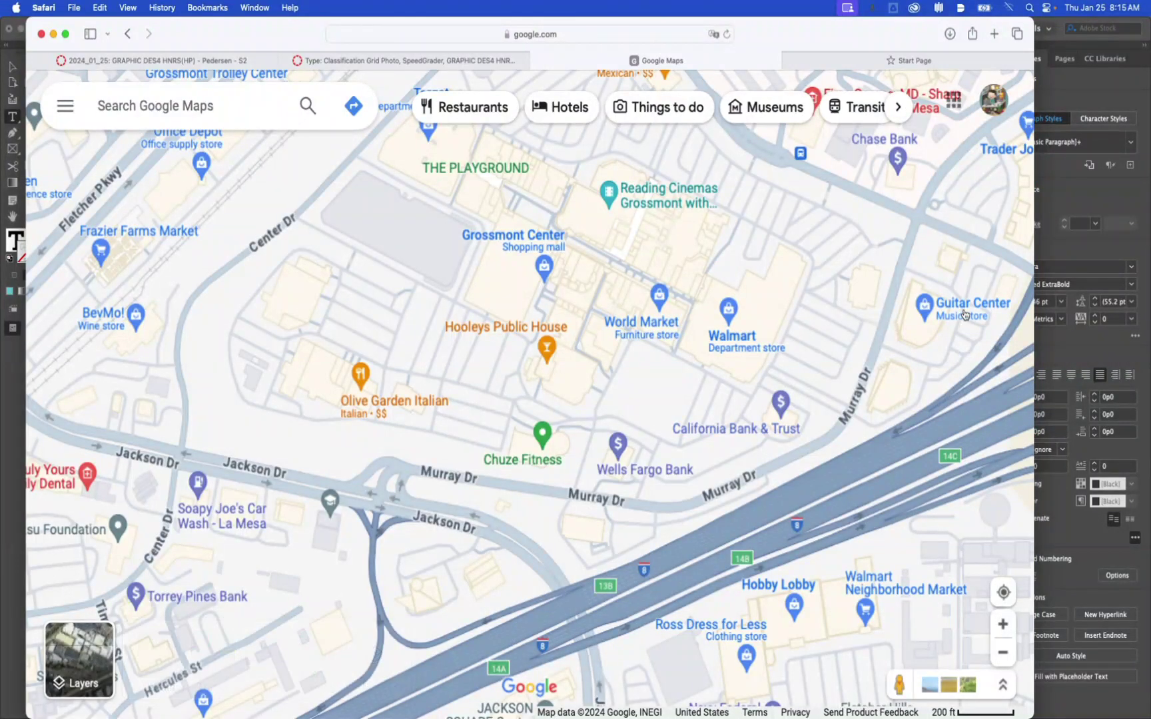
pyautogui.click(546, 270)
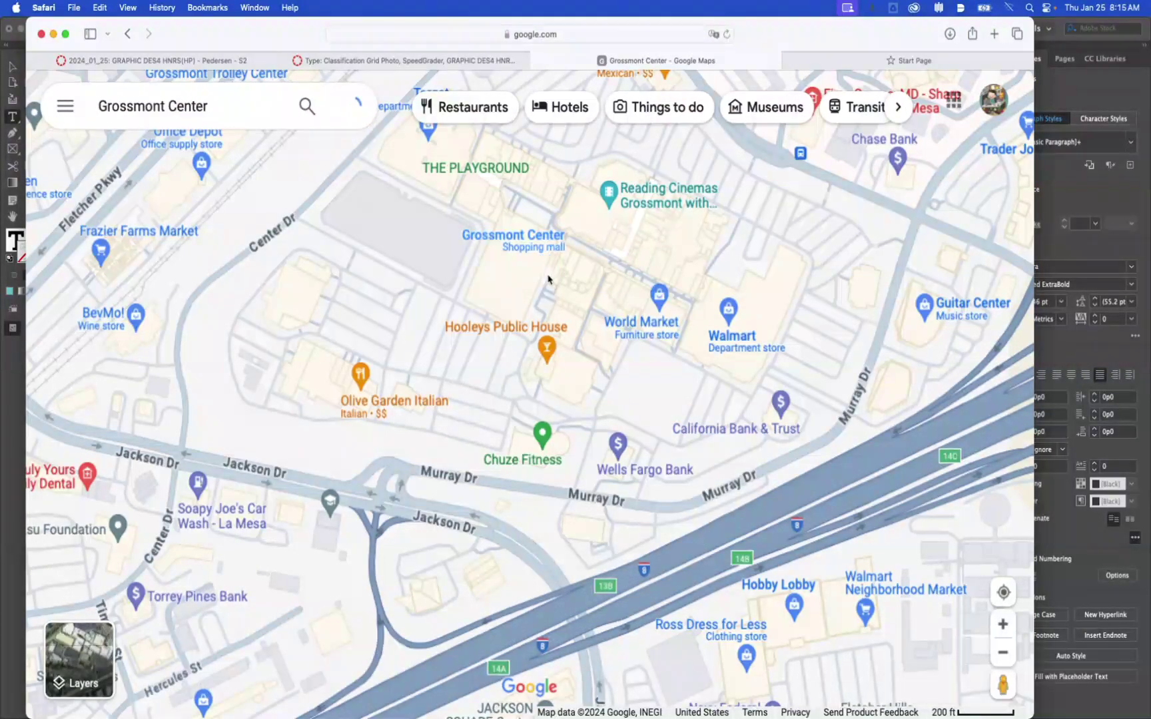
pyautogui.press('Escape')
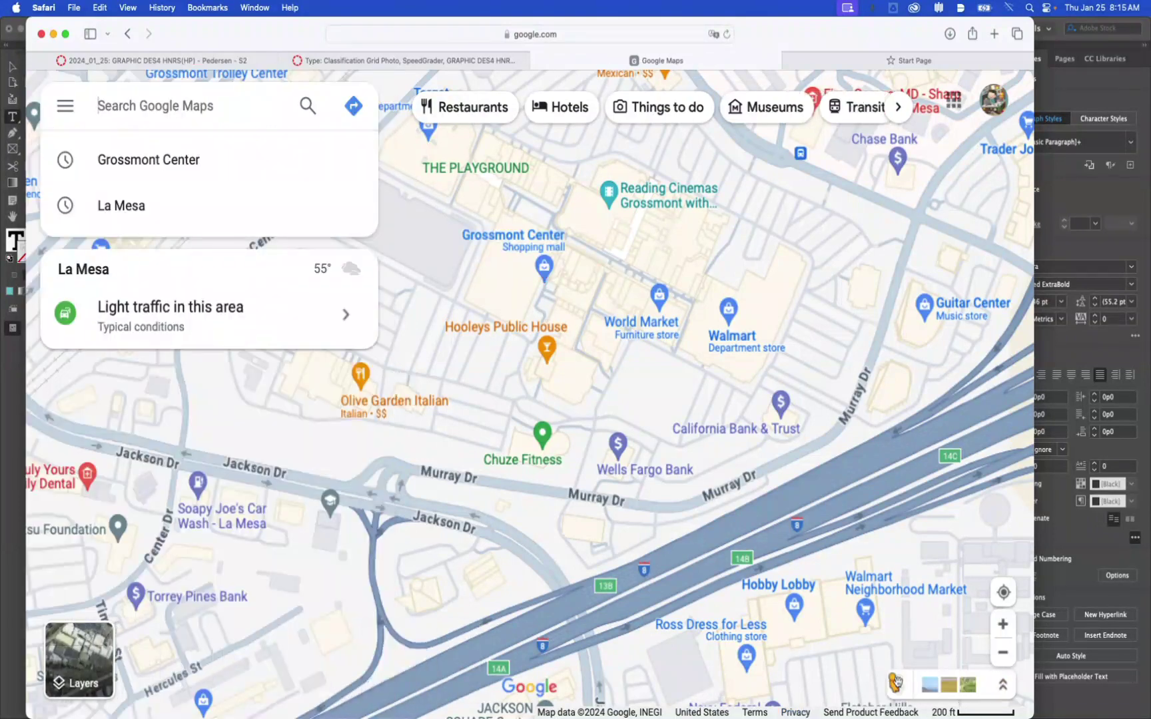
pyautogui.moveTo(896, 681); pyautogui.dragTo(539, 295)
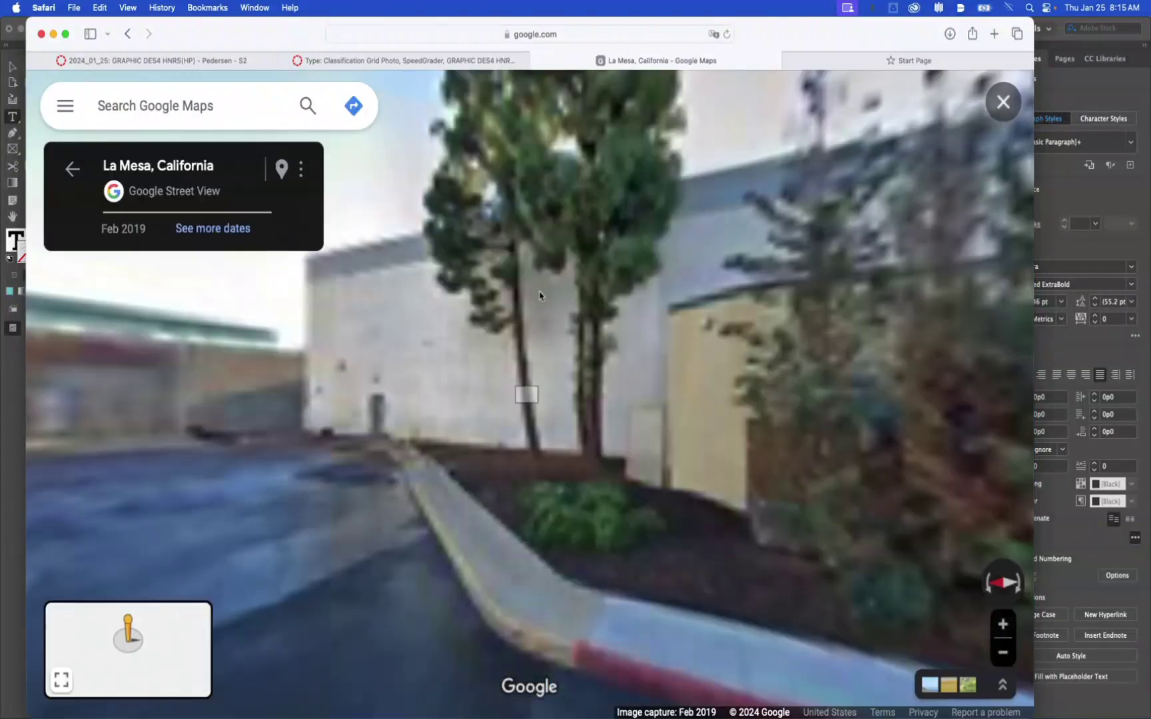
# Move down the driveway and parking lot to face the RH building's entrance.
pyautogui.click(433, 461)
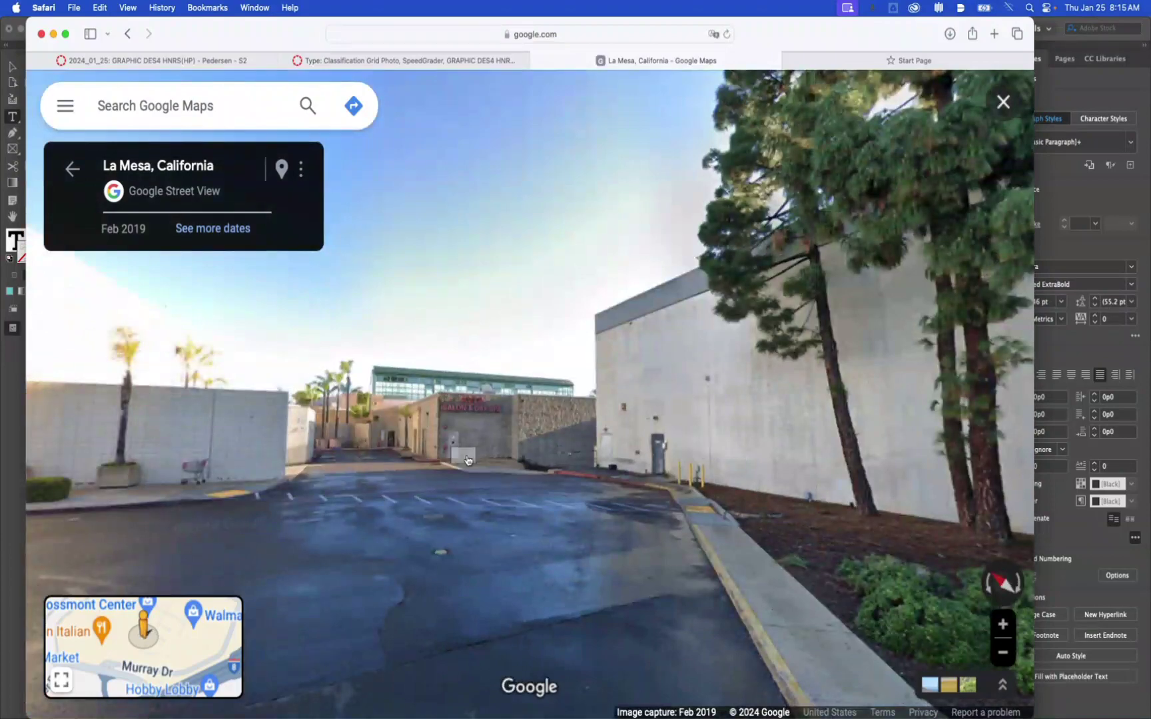
pyautogui.click(467, 459)
pyautogui.click(466, 511)
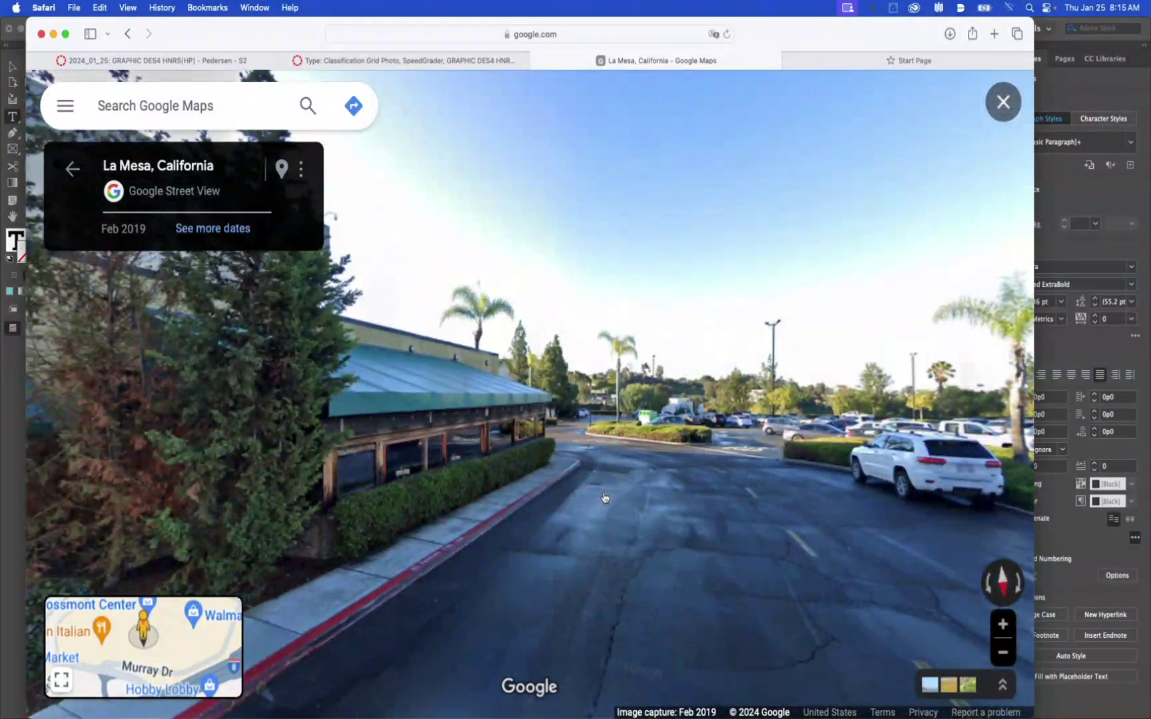
pyautogui.click(523, 496)
pyautogui.click(523, 496)
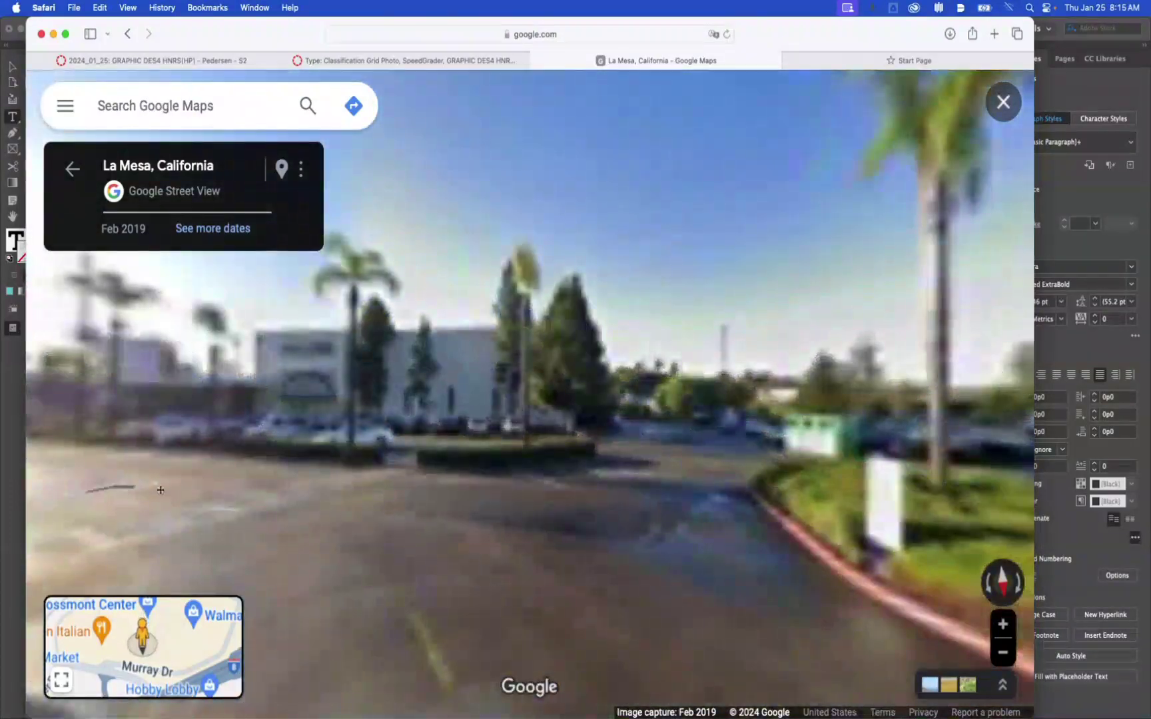
pyautogui.click(158, 488)
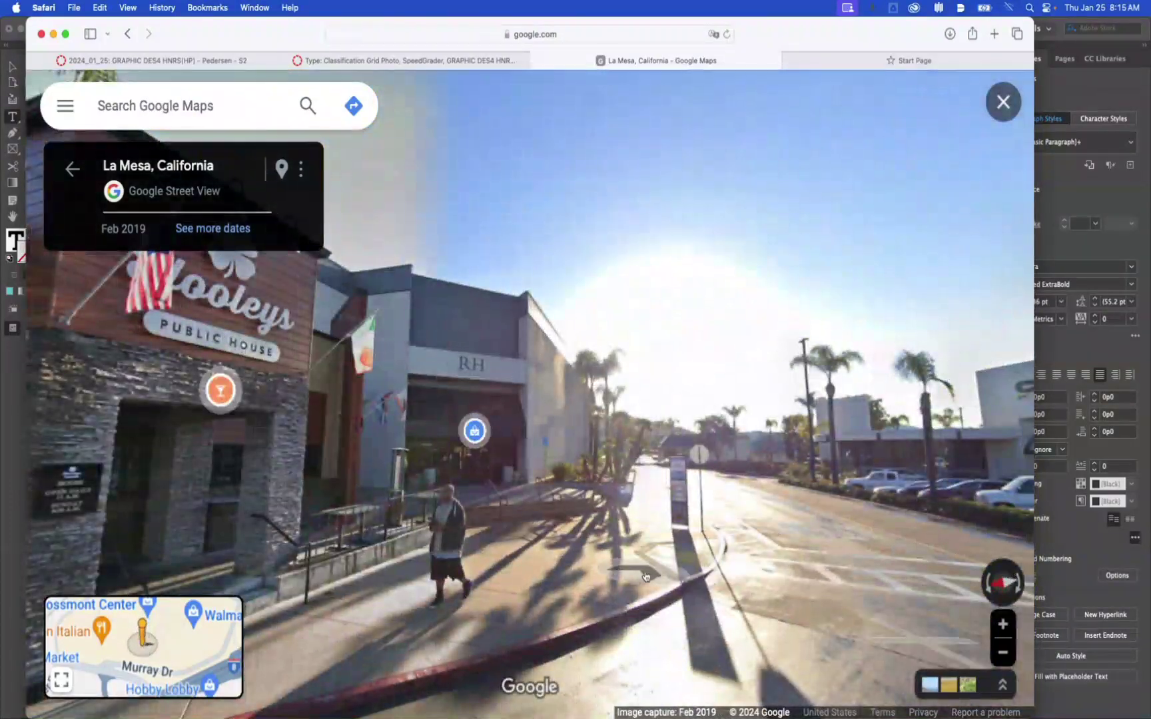
pyautogui.click(539, 602)
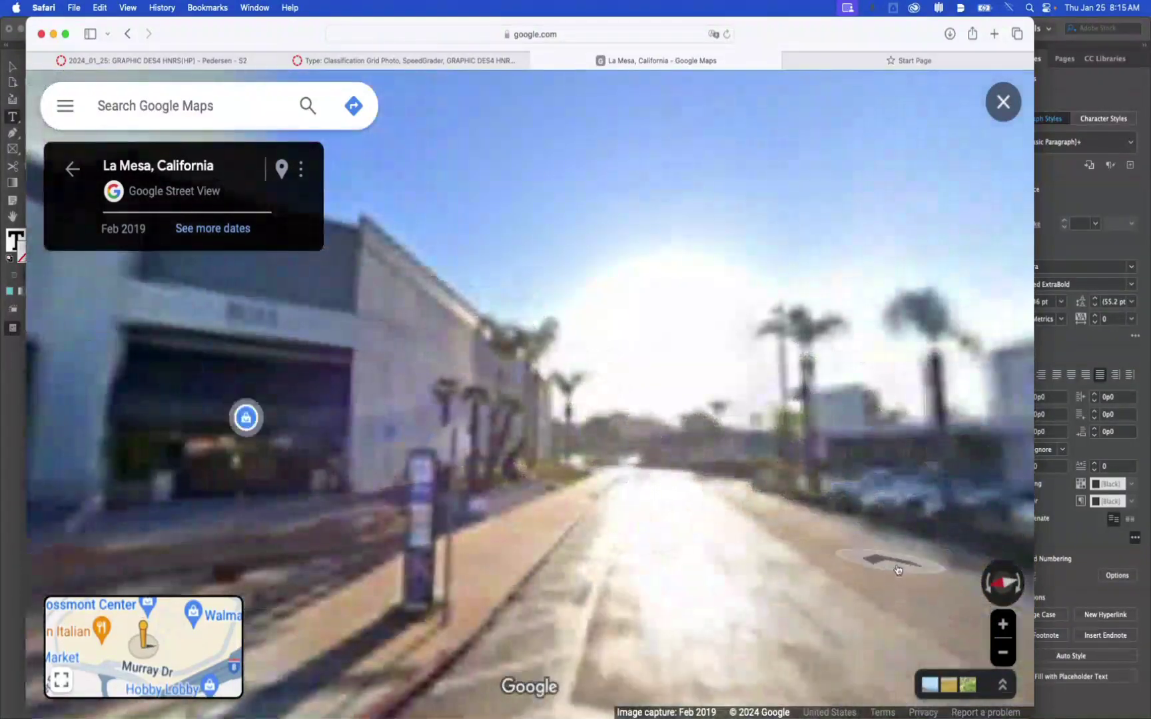
pyautogui.click(398, 589)
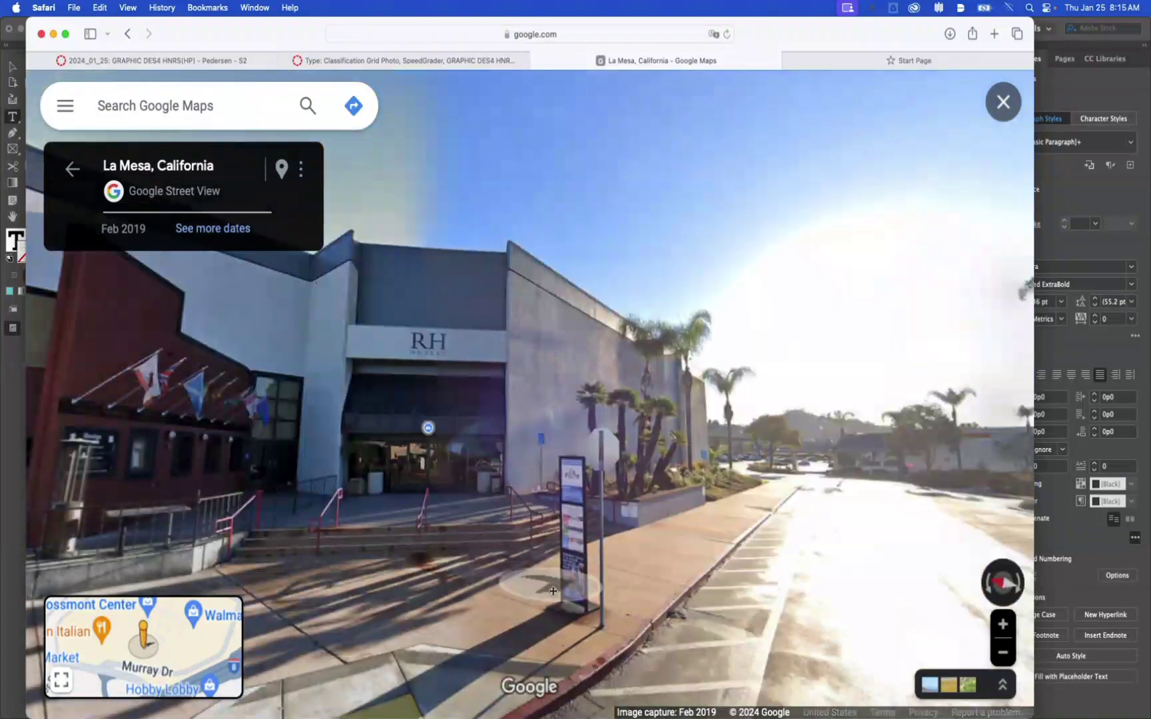
# Zoom to the RH OUTLET facade, capture it as a screenshot, then turn toward Hooley's.
pyautogui.click(1001, 624)
pyautogui.click(1000, 624)
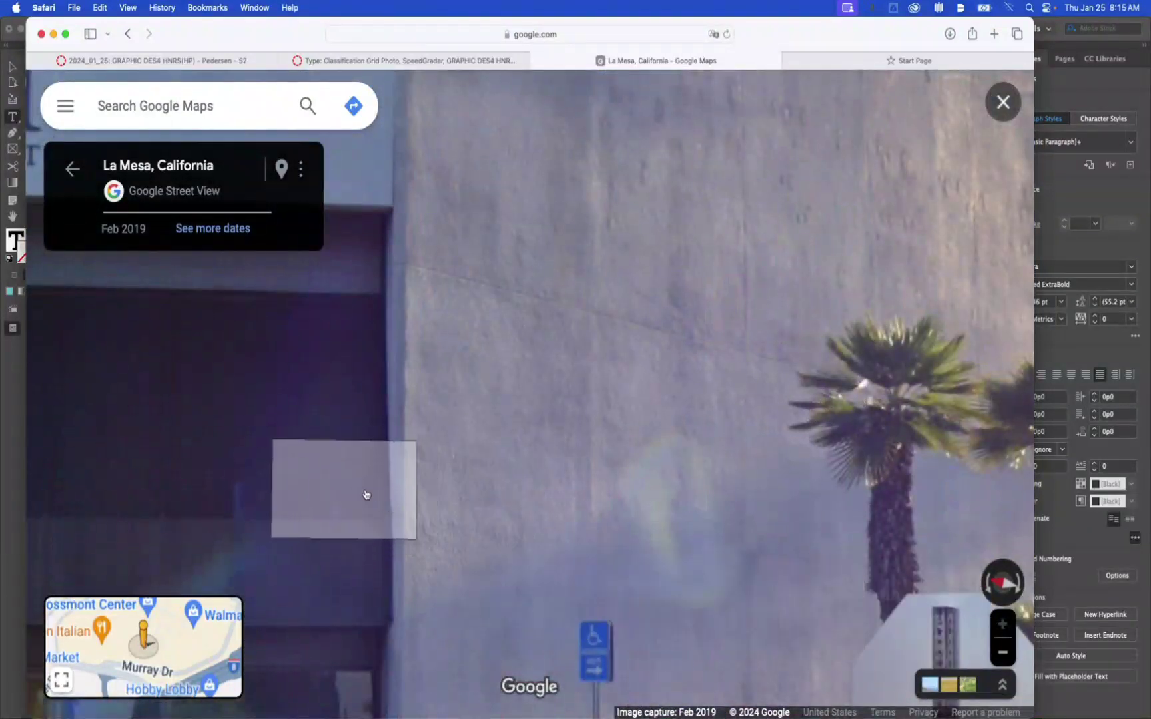
pyautogui.click(369, 496)
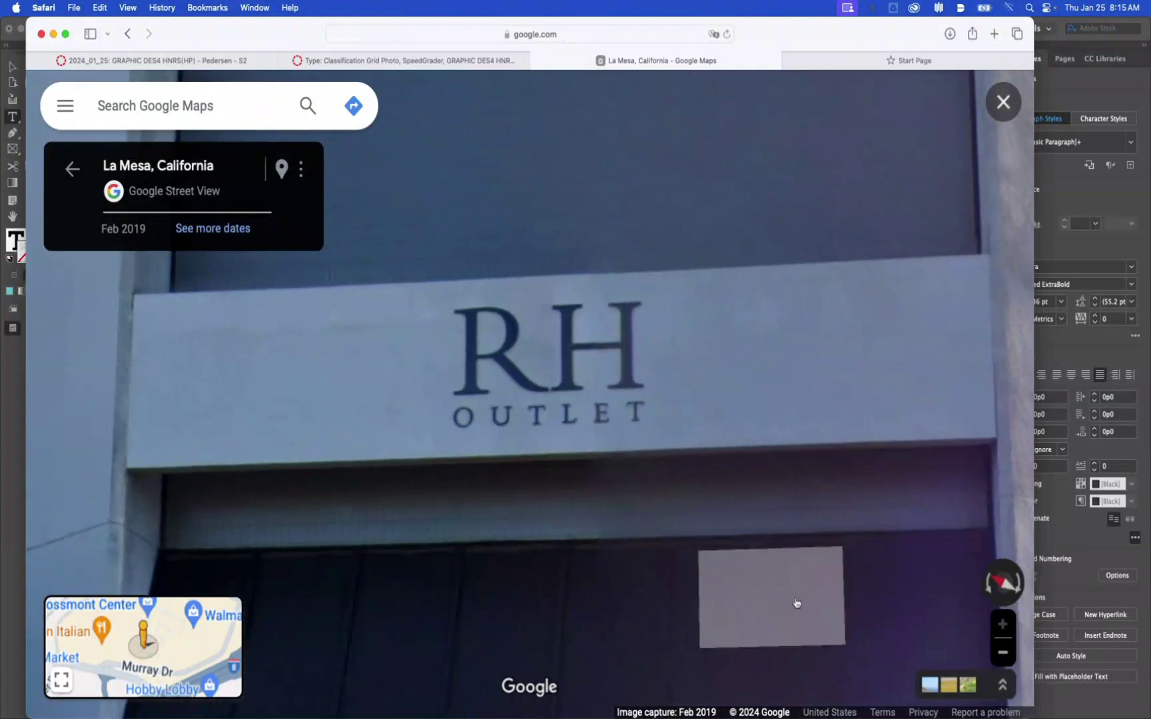
pyautogui.click(1001, 654)
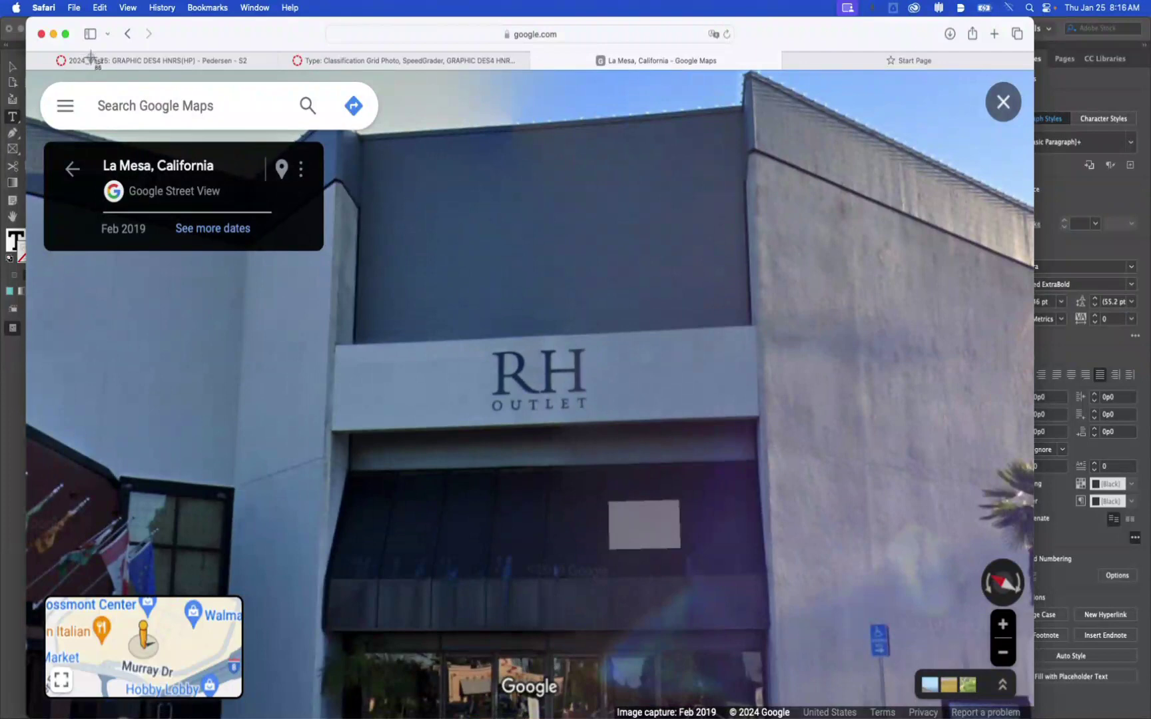
pyautogui.moveTo(110, 77); pyautogui.dragTo(897, 665)
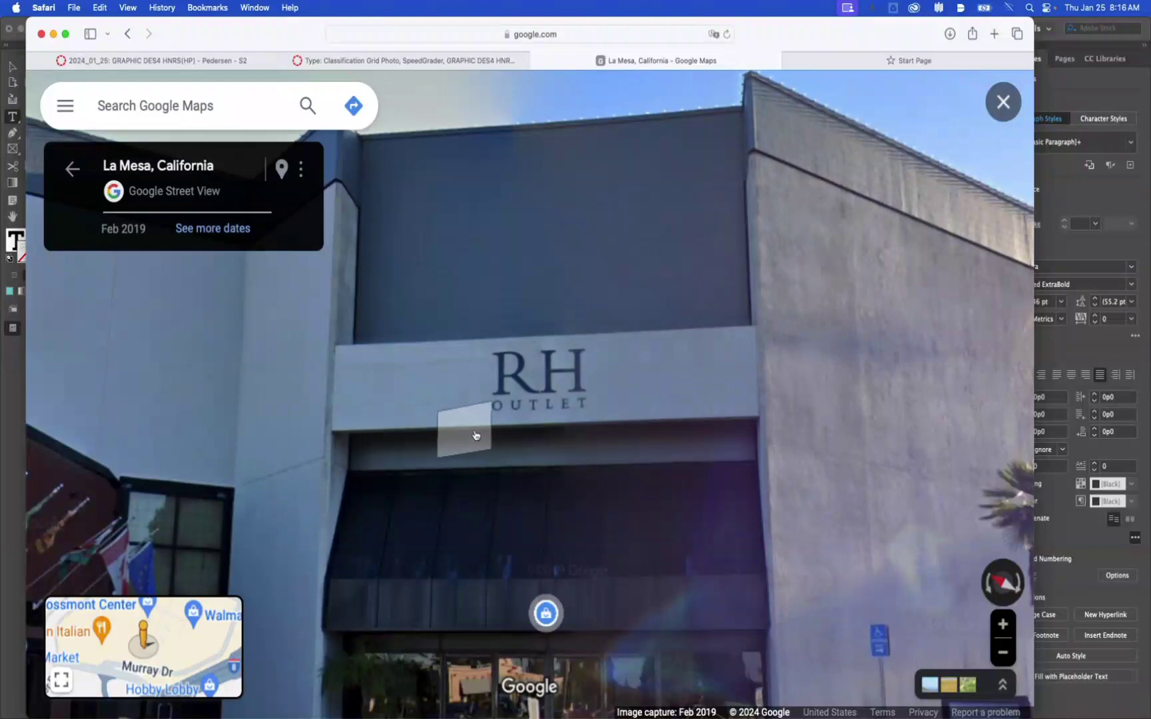
pyautogui.moveTo(471, 436); pyautogui.dragTo(804, 416)
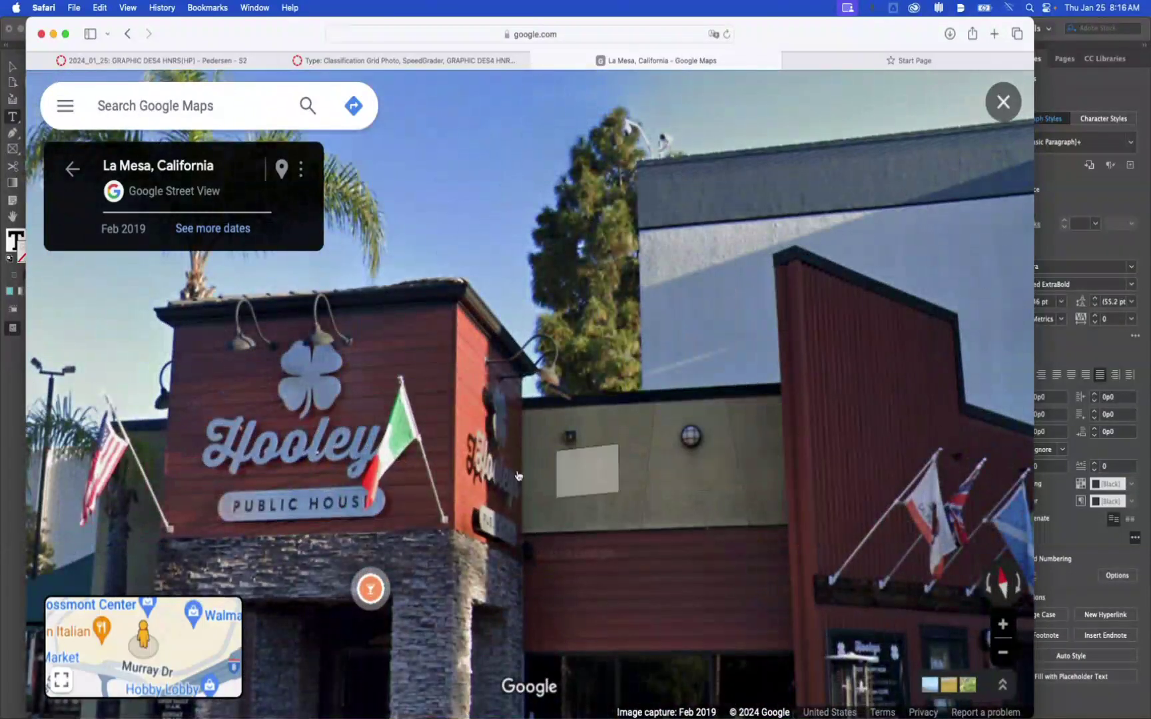
# Step closer to Hooley's Public House, tilt up, enlarge the view, and screenshot its sign.
pyautogui.click(696, 506)
pyautogui.moveTo(526, 443); pyautogui.dragTo(529, 498)
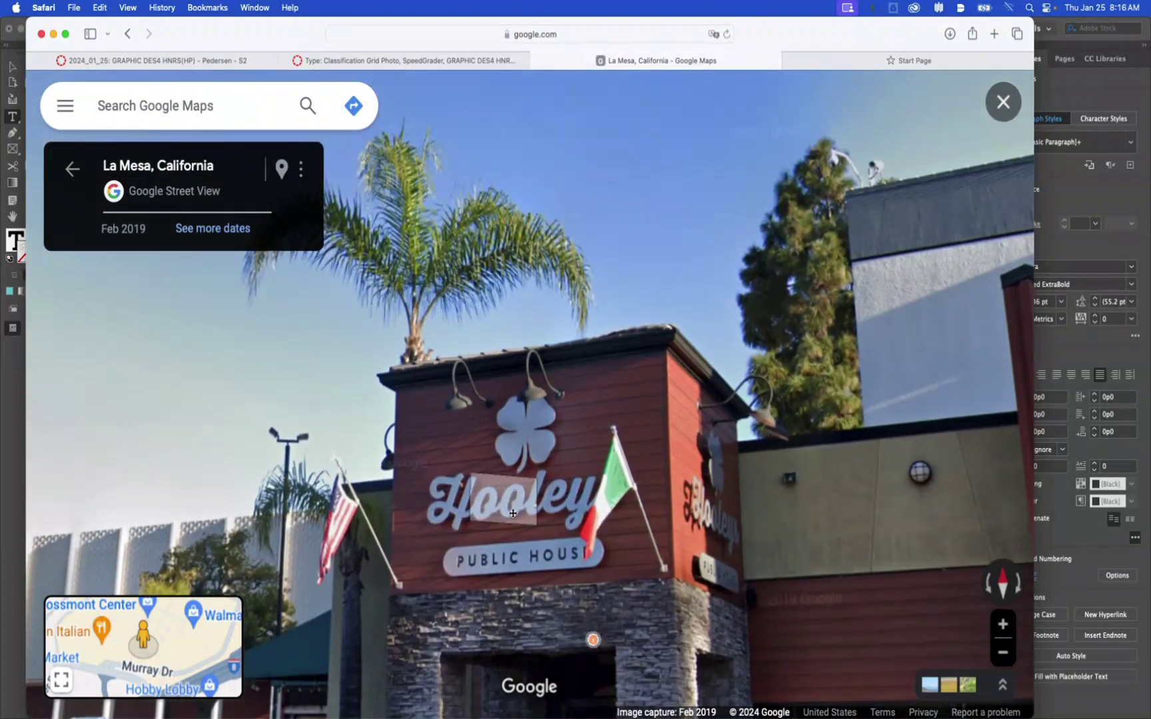
pyautogui.press('super+equal')
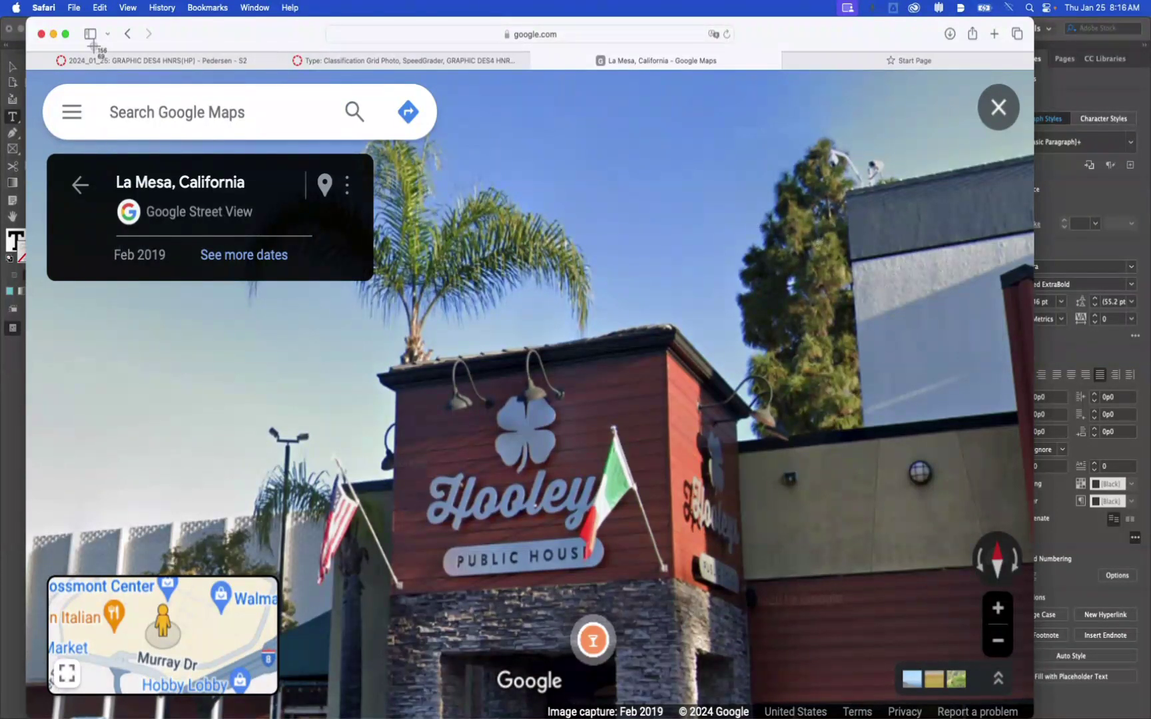
pyautogui.moveTo(104, 74); pyautogui.dragTo(913, 671)
# Switch to the TypeIdentification_Example layout and select the blue photo frame on page one.
pyautogui.click(53, 34)
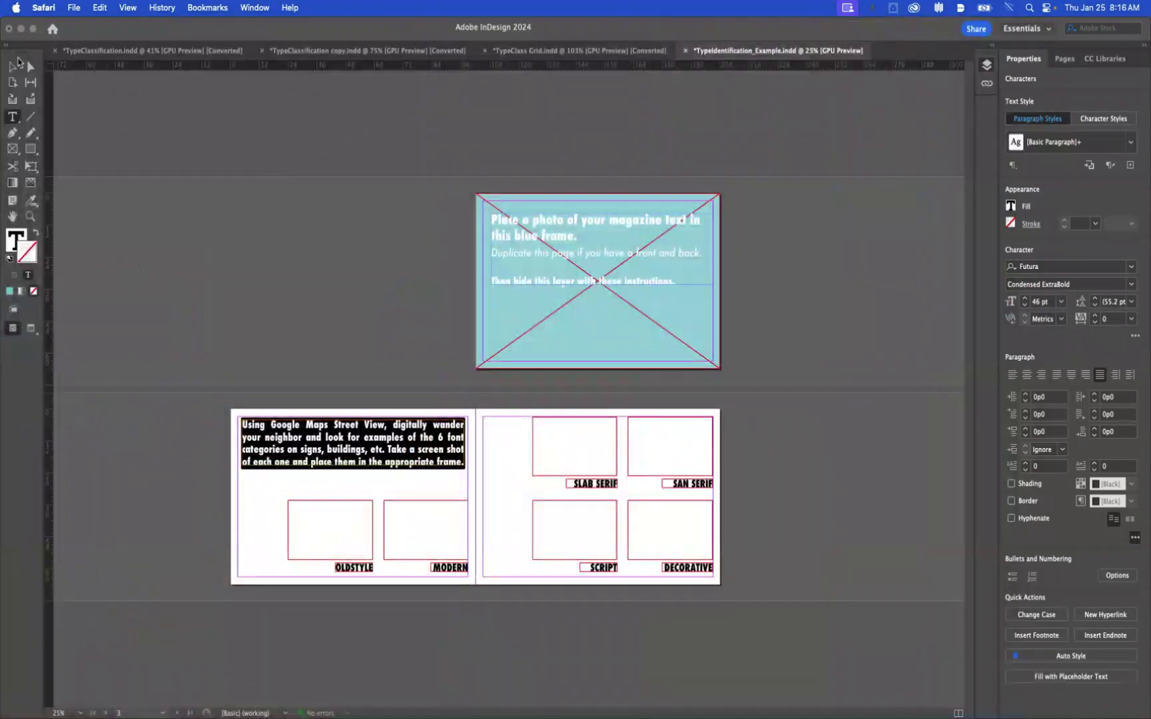
pyautogui.click(383, 172)
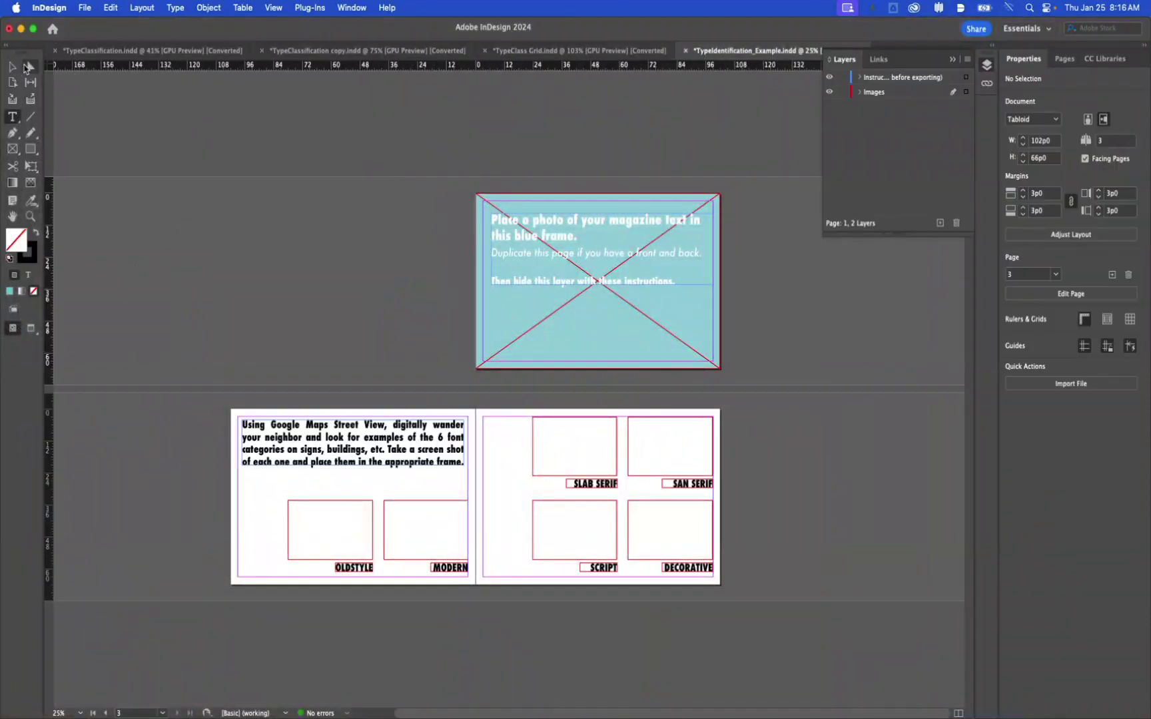
pyautogui.press('v')
pyautogui.click(611, 343)
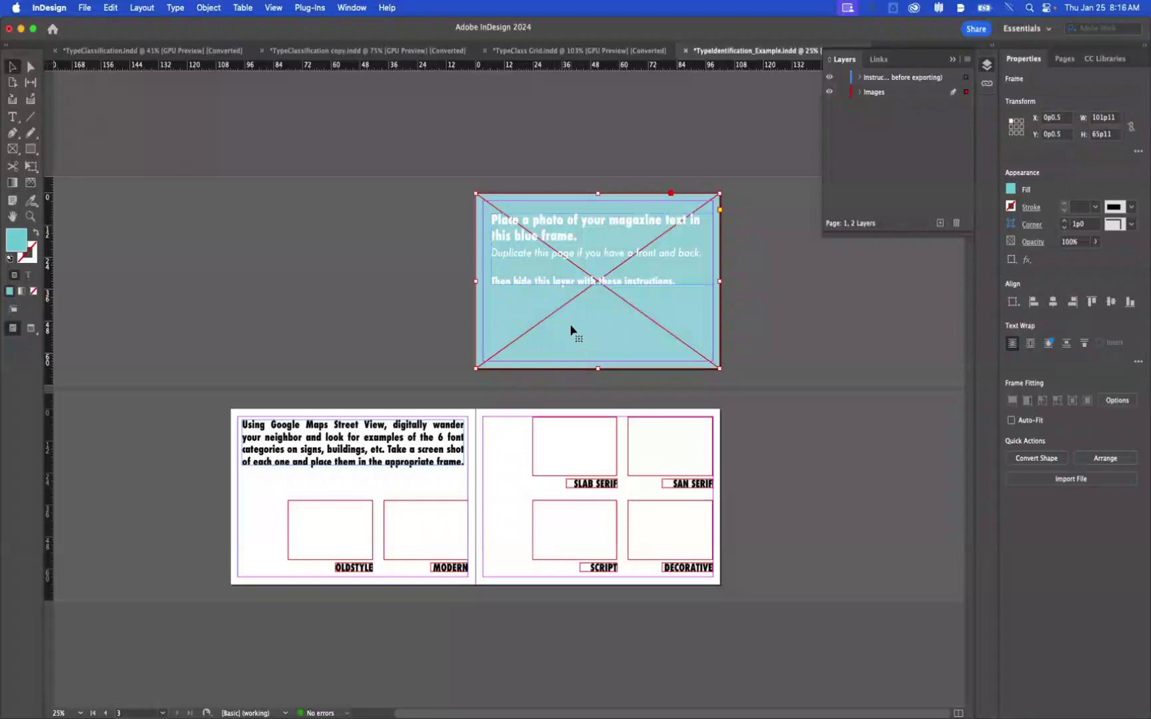
# Place 1706149539.052157.jpg from Downloads into the selected blue frame.
pyautogui.press('super+d')
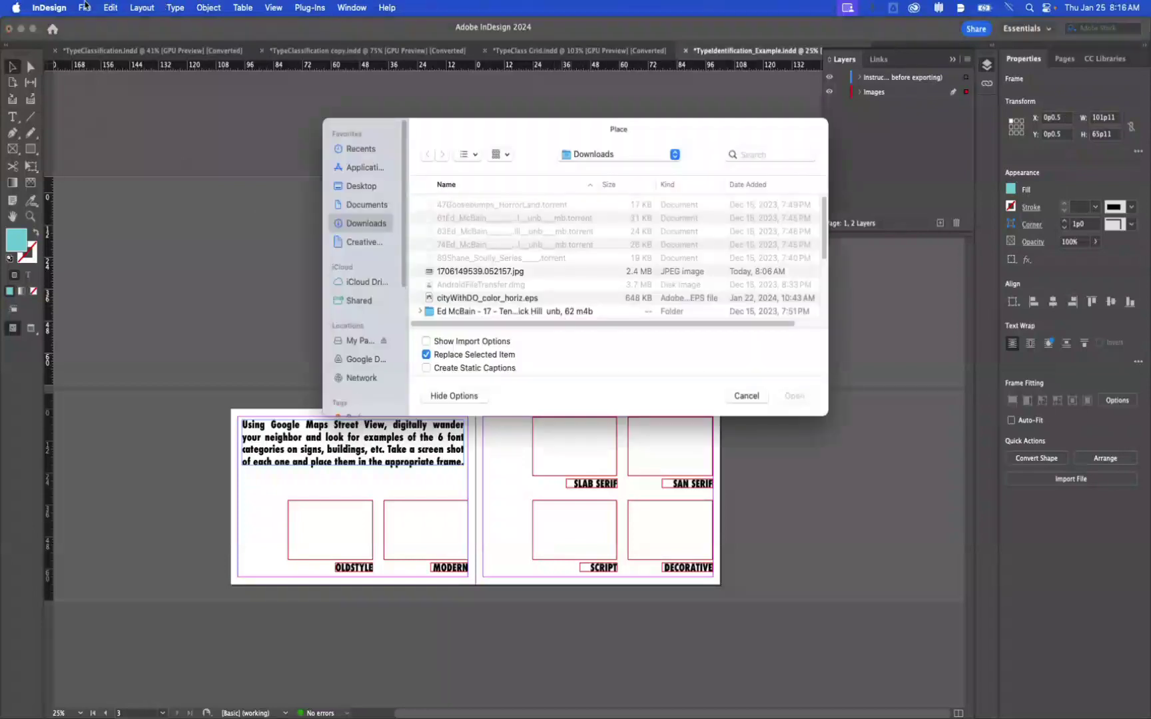
pyautogui.click(747, 395)
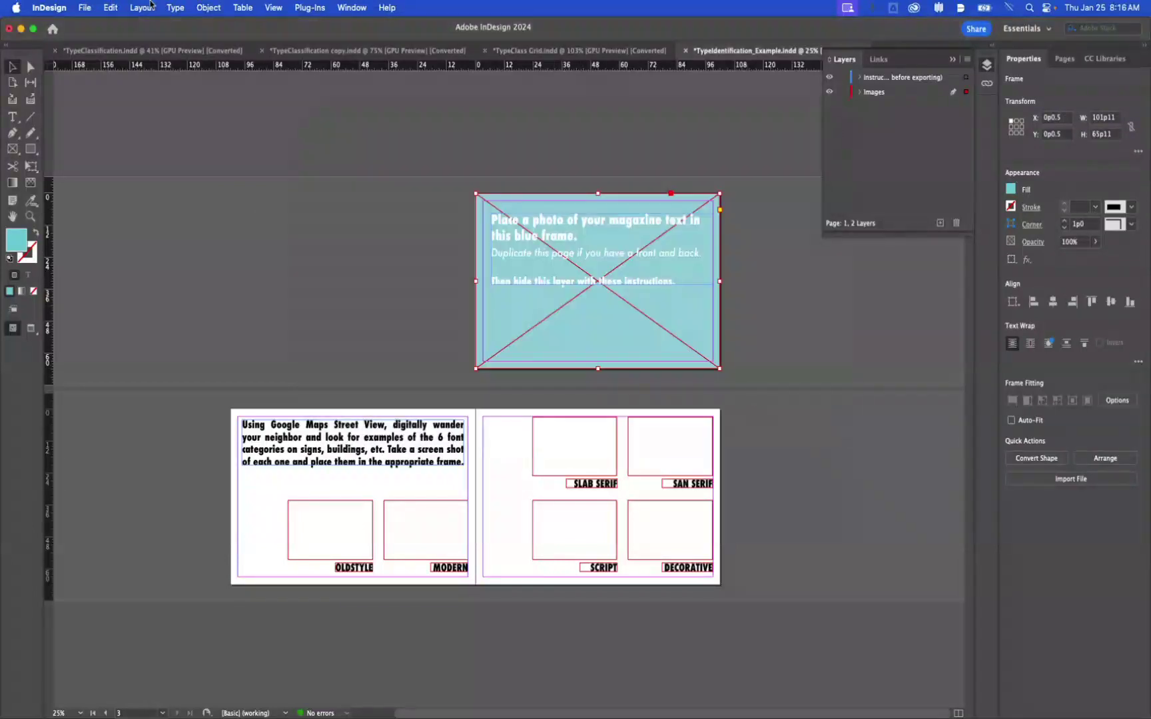
pyautogui.click(83, 9)
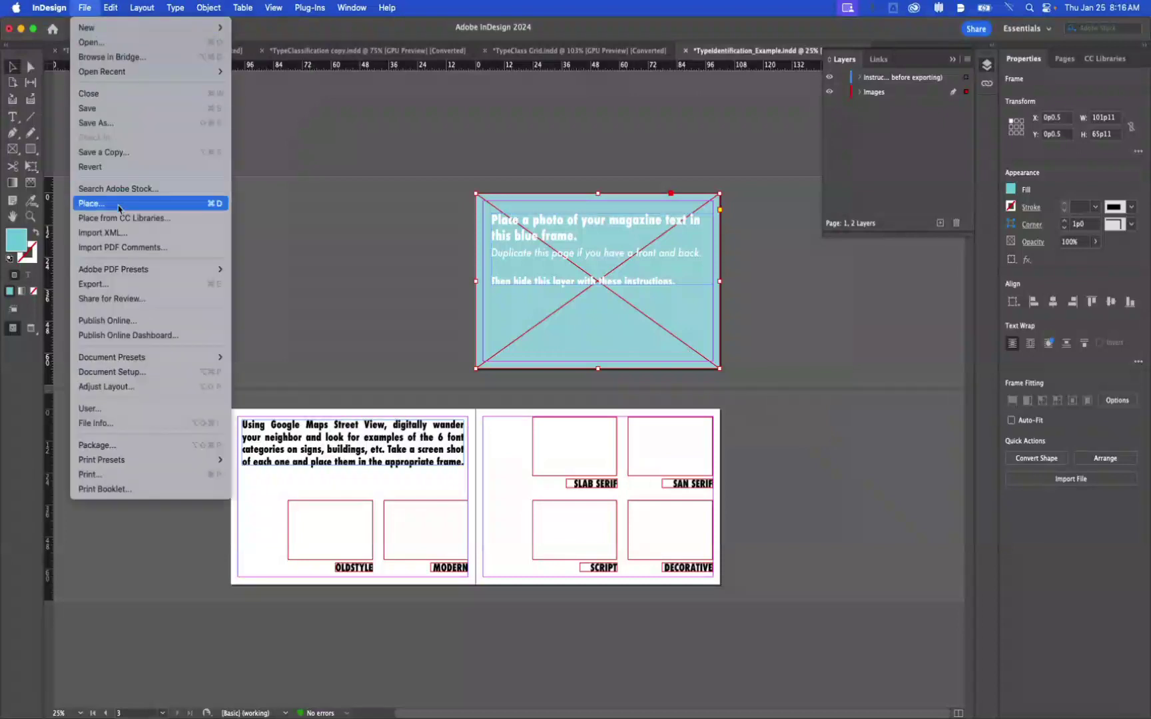
pyautogui.click(220, 211)
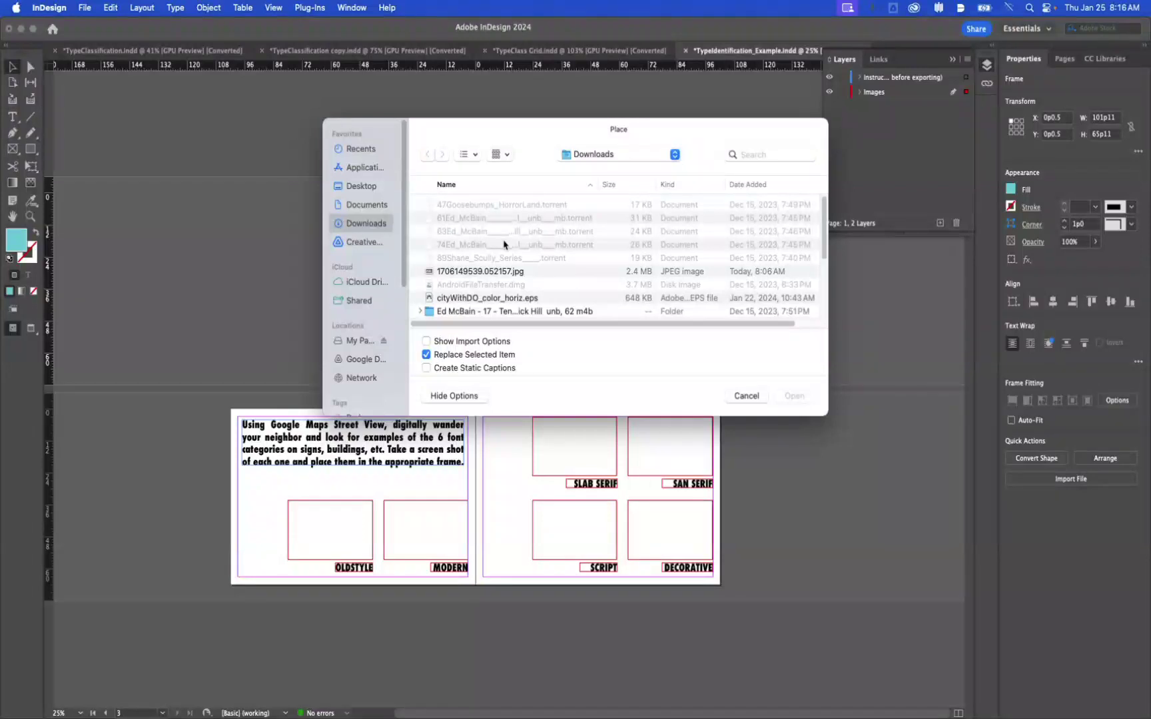
pyautogui.click(503, 272)
pyautogui.click(793, 396)
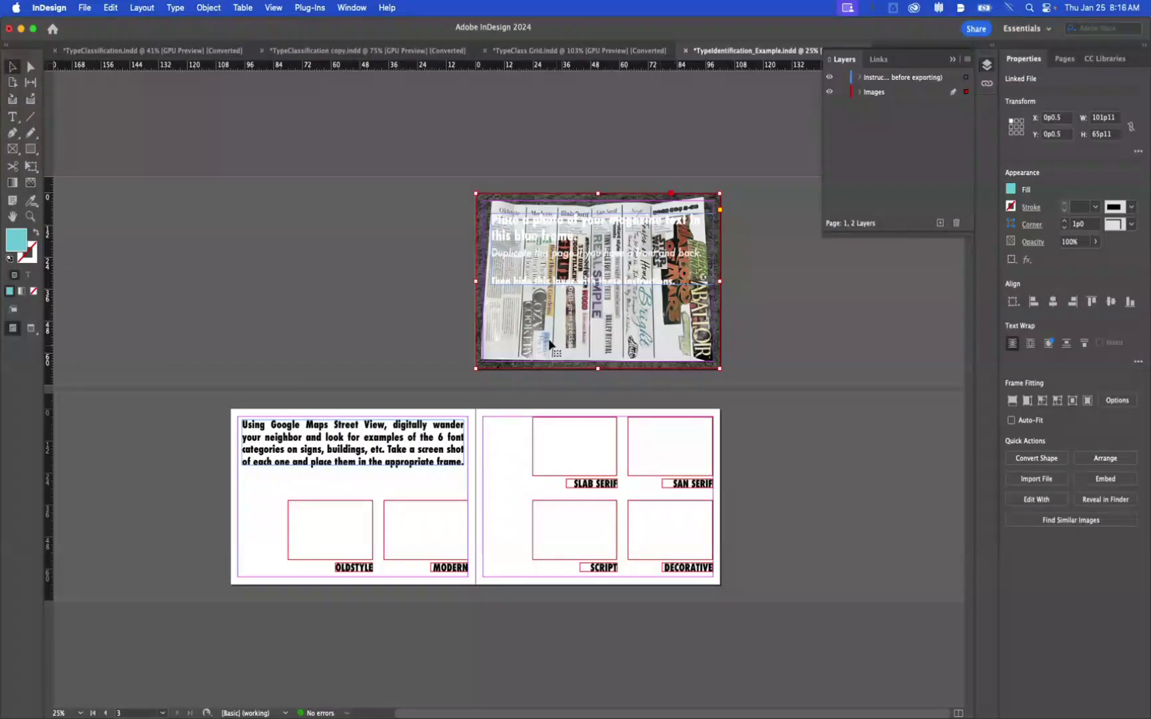
# Set the magazine photo to Fill Frame Proportionally and zoom in on the spread.
pyautogui.rightClick(540, 318)
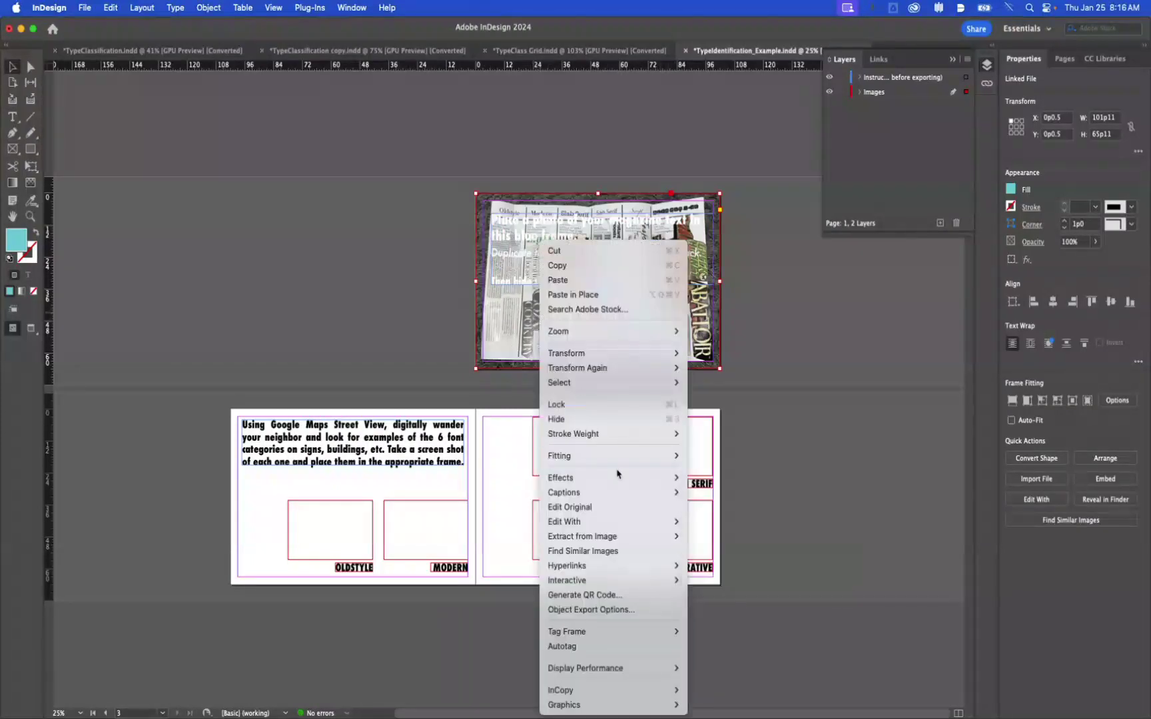
pyautogui.moveTo(638, 463)
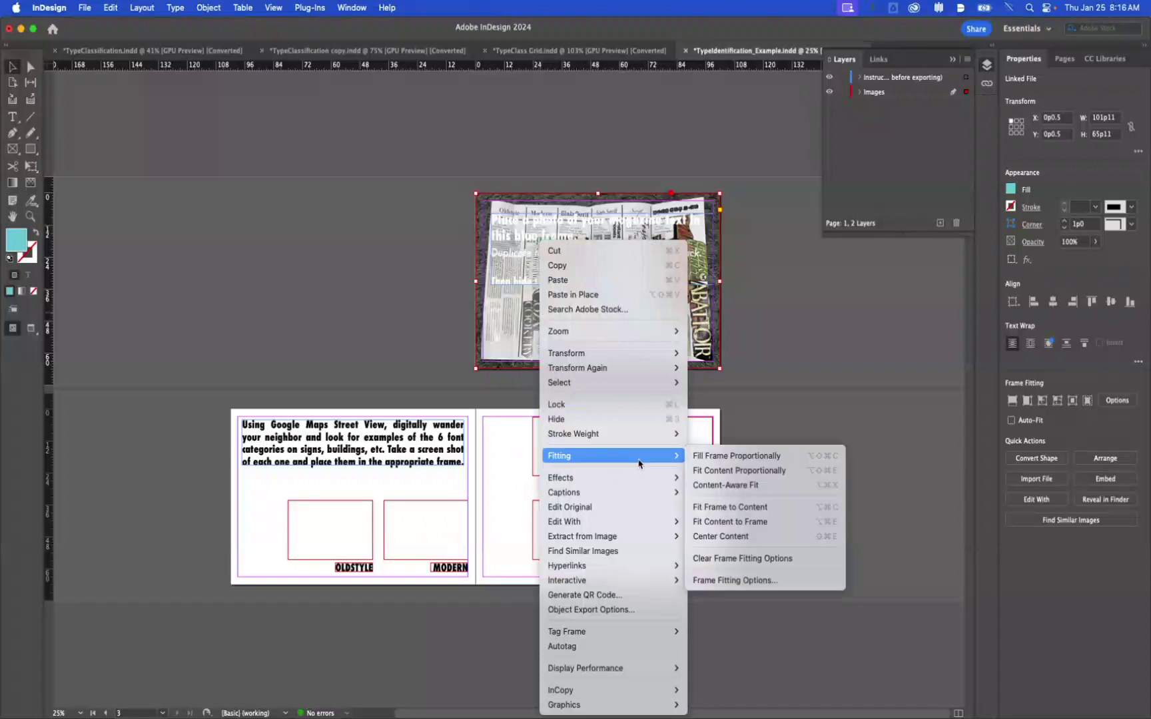
pyautogui.click(714, 459)
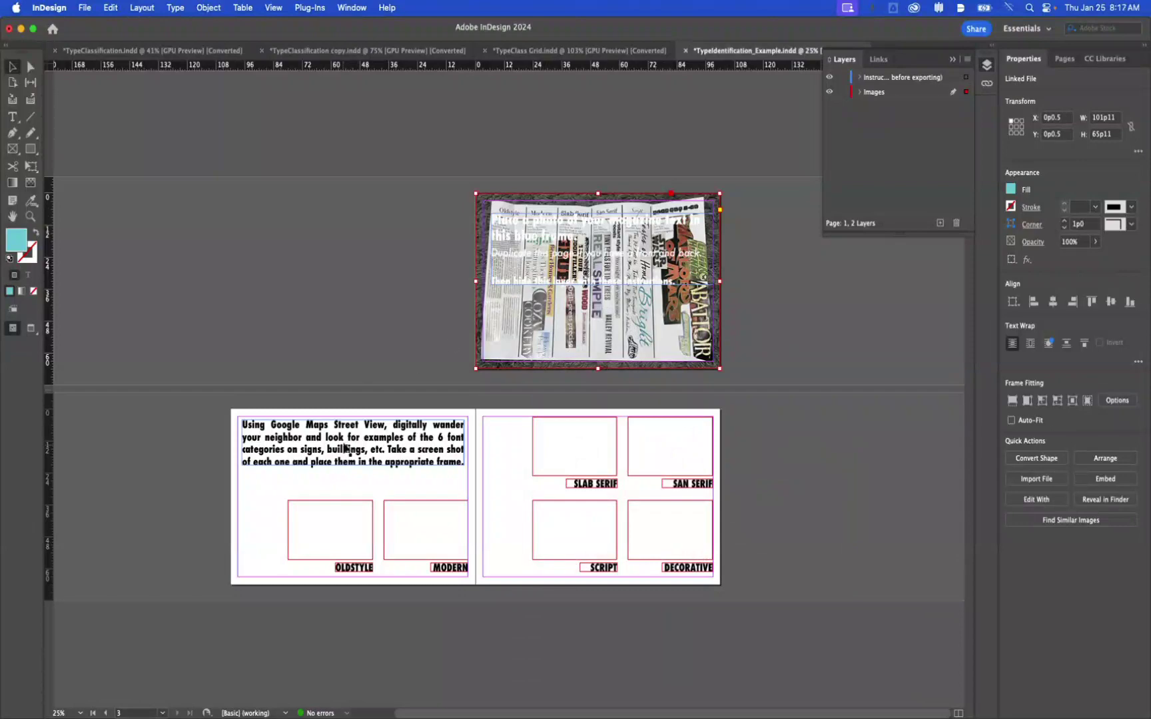
pyautogui.press('super+equal')
pyautogui.scroll(-5, 287, 437)
pyautogui.hscroll(-5, 287, 437)
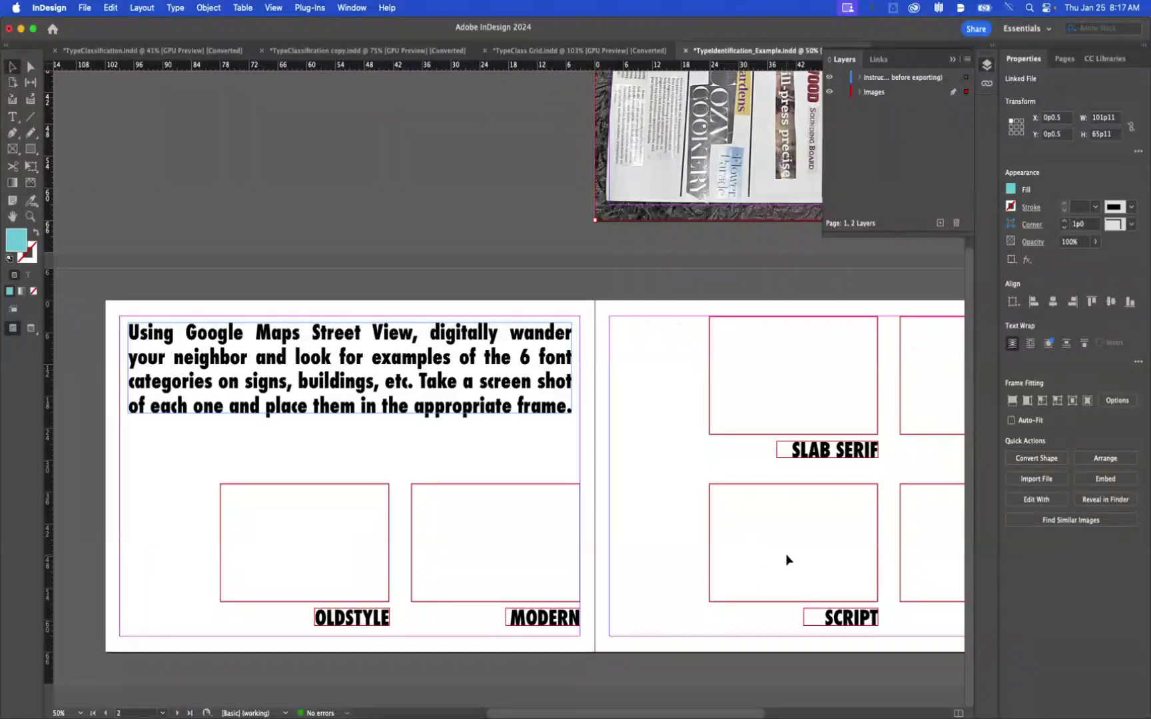
pyautogui.hscroll(6, 586, 488)
pyautogui.hscroll(-3, 411, 471)
# Place Screenshot 2024-01-25 at 8.16.05 AM from Desktop into the frame above MODERN.
pyautogui.click(381, 495)
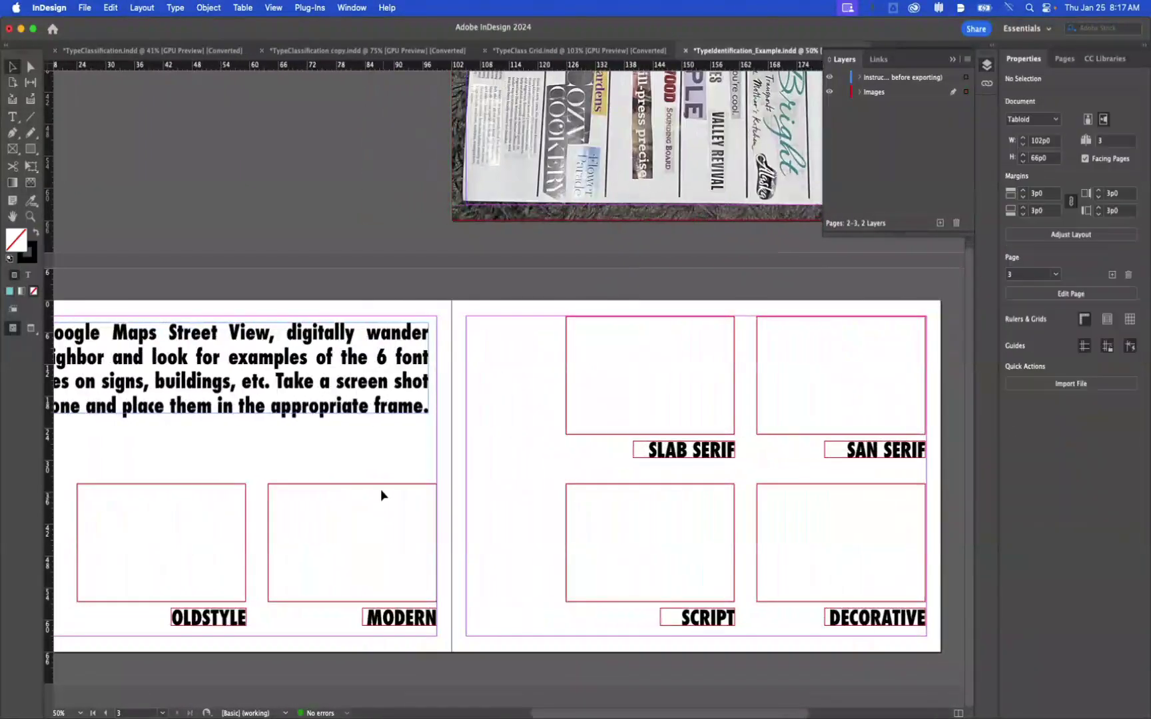
pyautogui.click(380, 491)
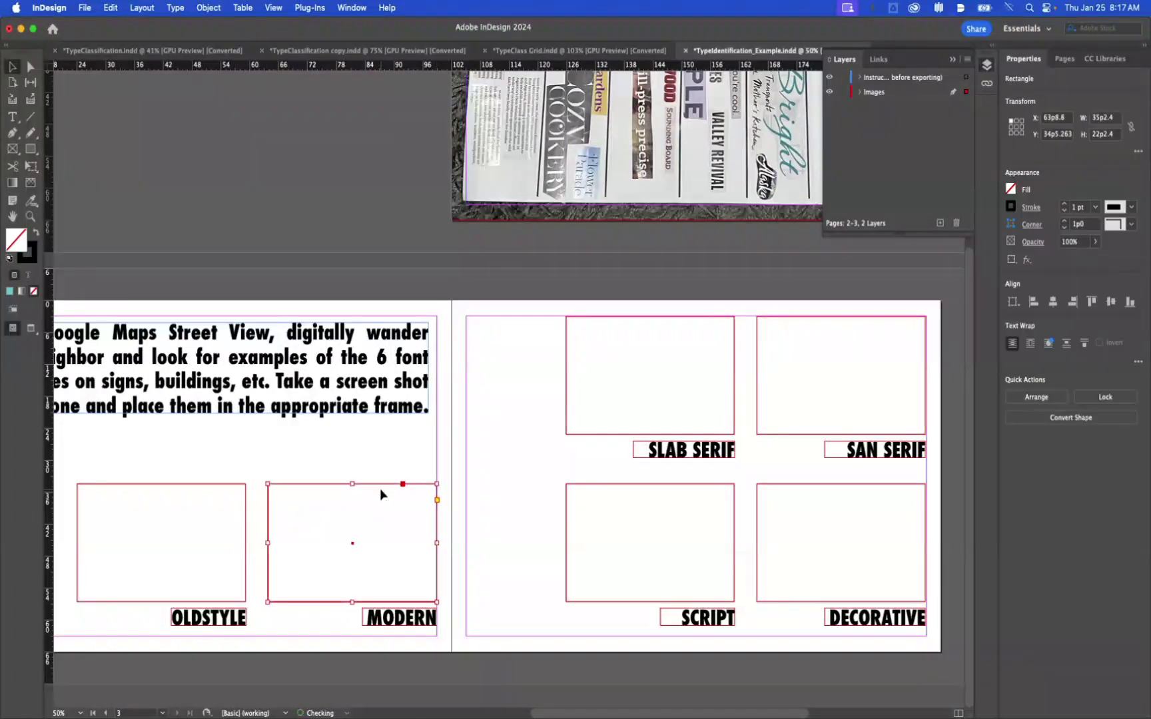
pyautogui.press('super+d')
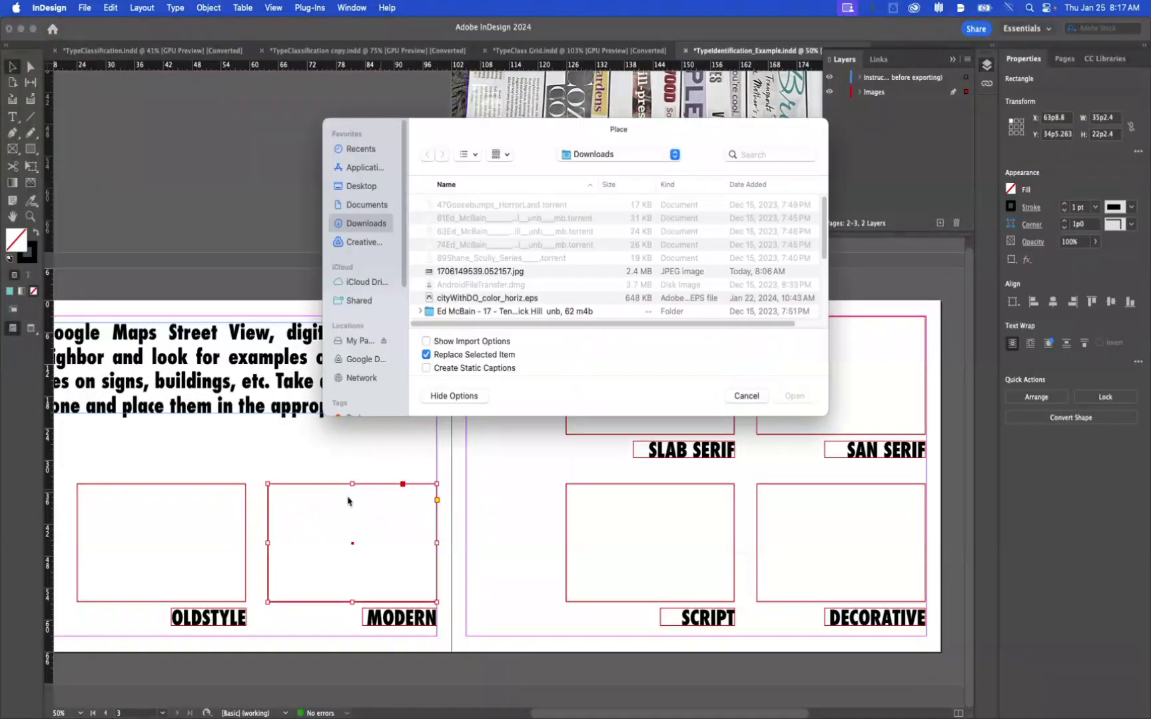
pyautogui.click(353, 186)
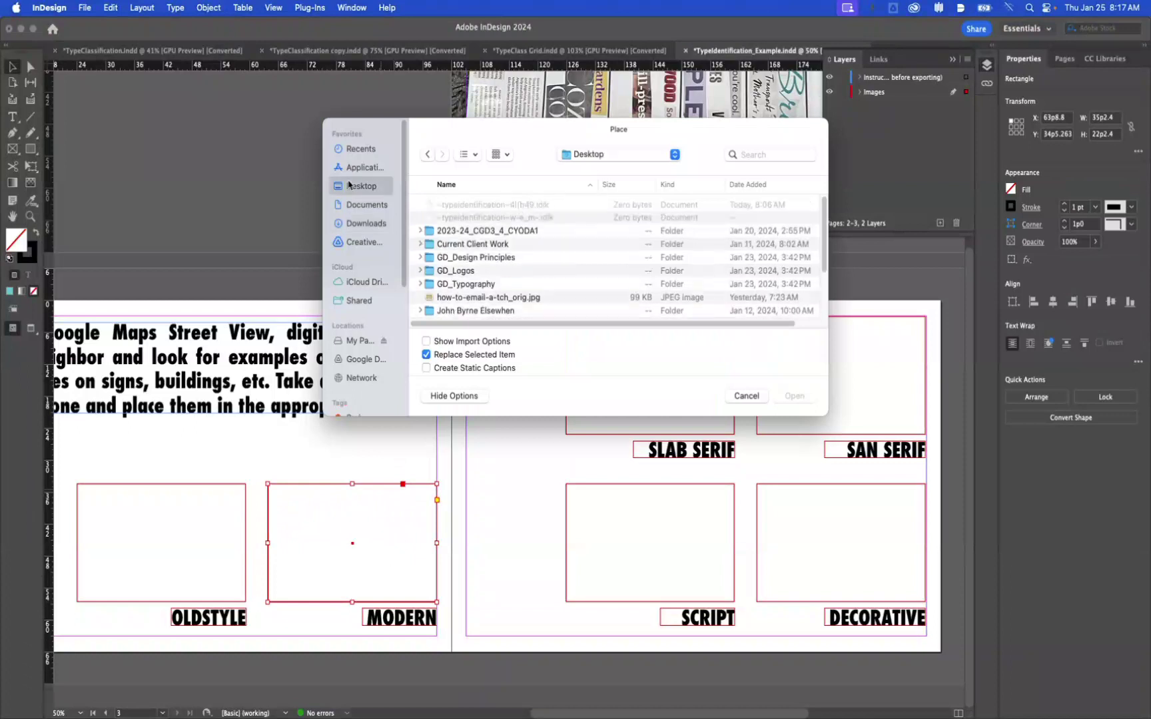
pyautogui.scroll(-5, 476, 293)
pyautogui.click(492, 253)
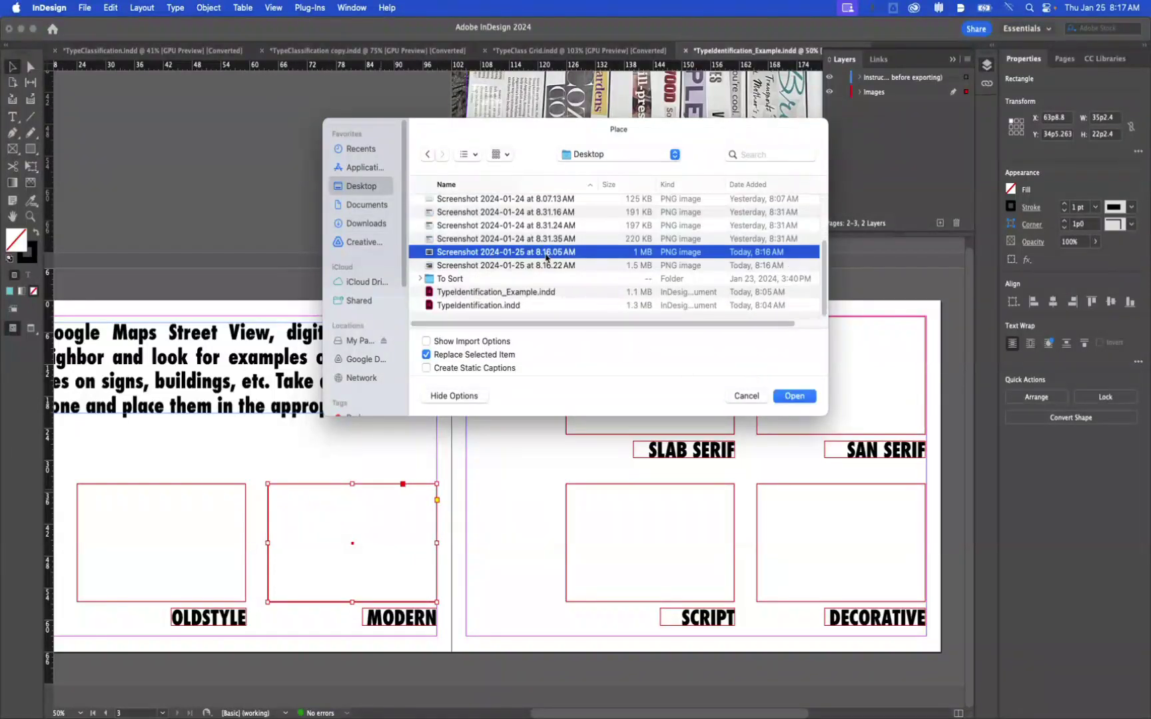
pyautogui.click(794, 396)
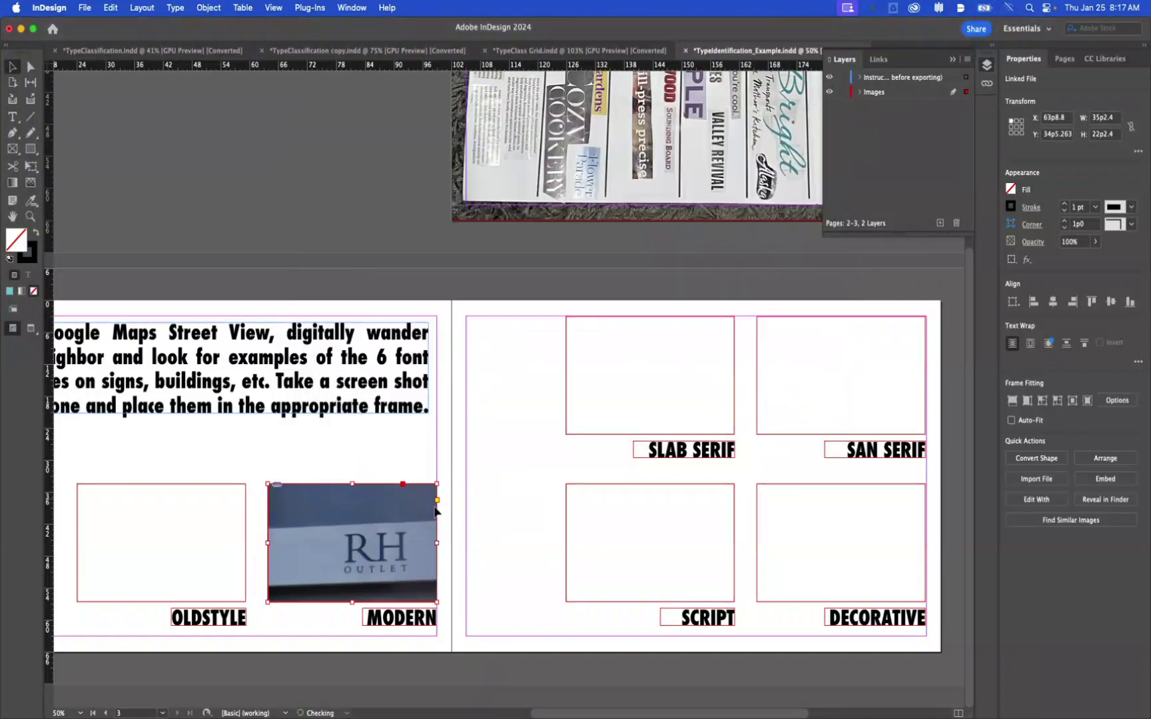
# Fit the RH Outlet screenshot with Fill Frame Proportionally and deselect it.
pyautogui.rightClick(401, 550)
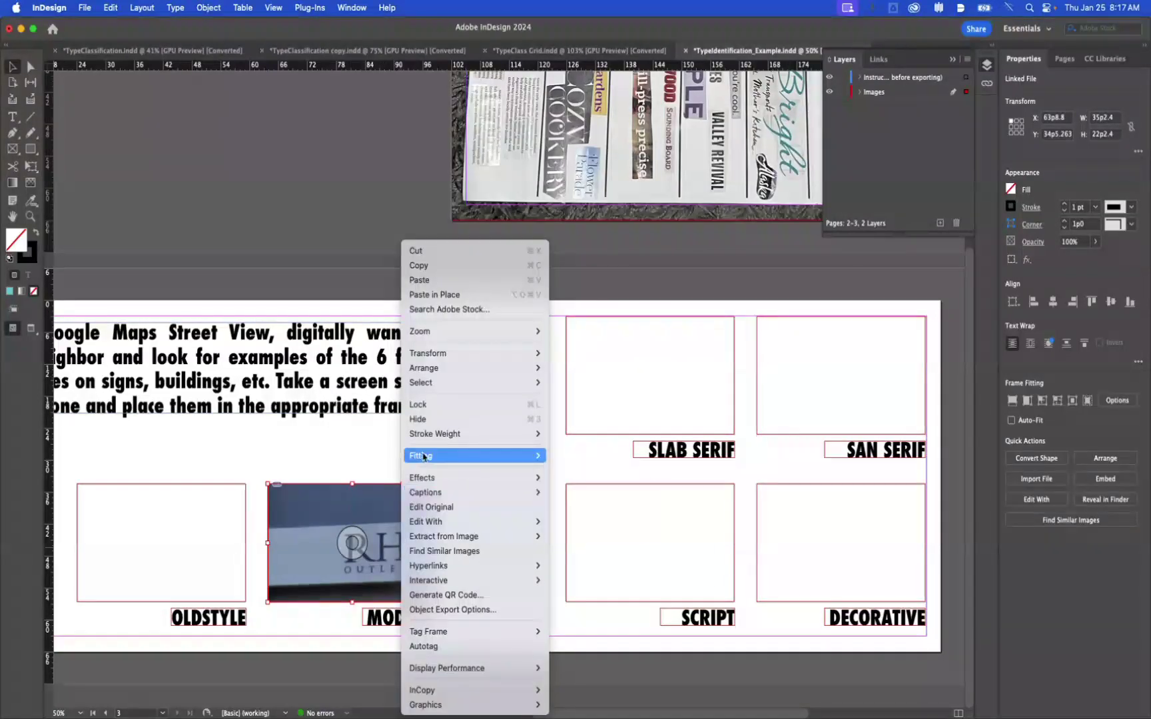
pyautogui.moveTo(506, 456)
pyautogui.click(562, 459)
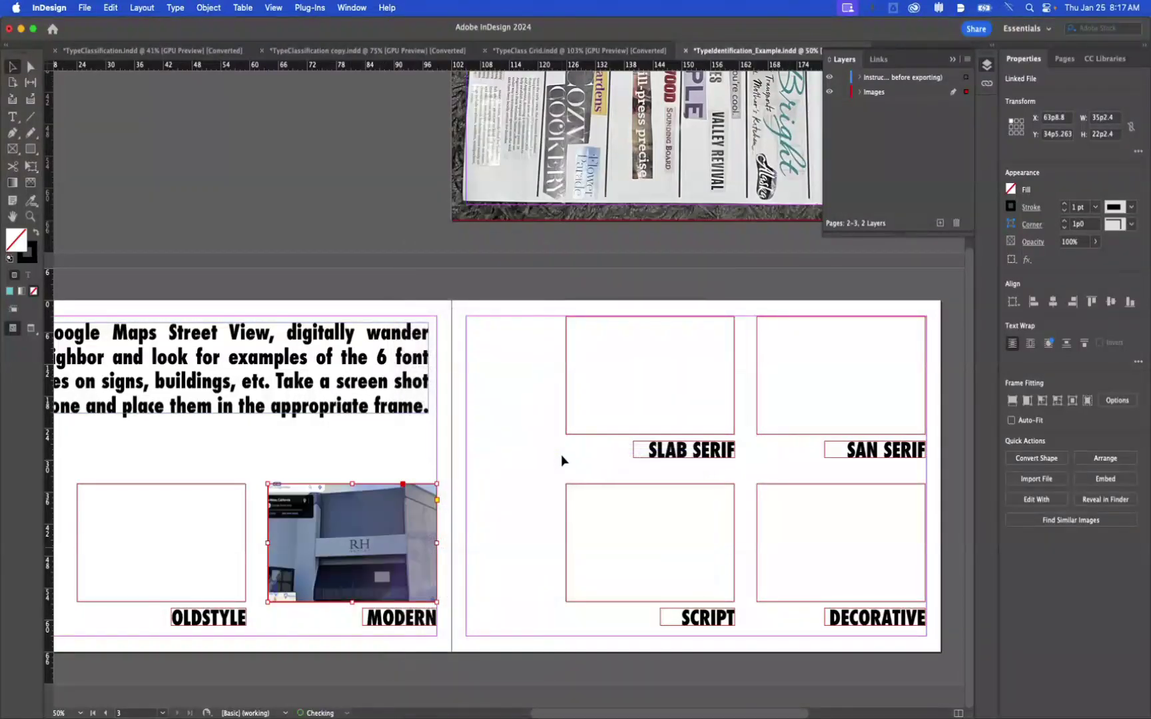
pyautogui.click(489, 480)
pyautogui.hscroll(6, 528, 493)
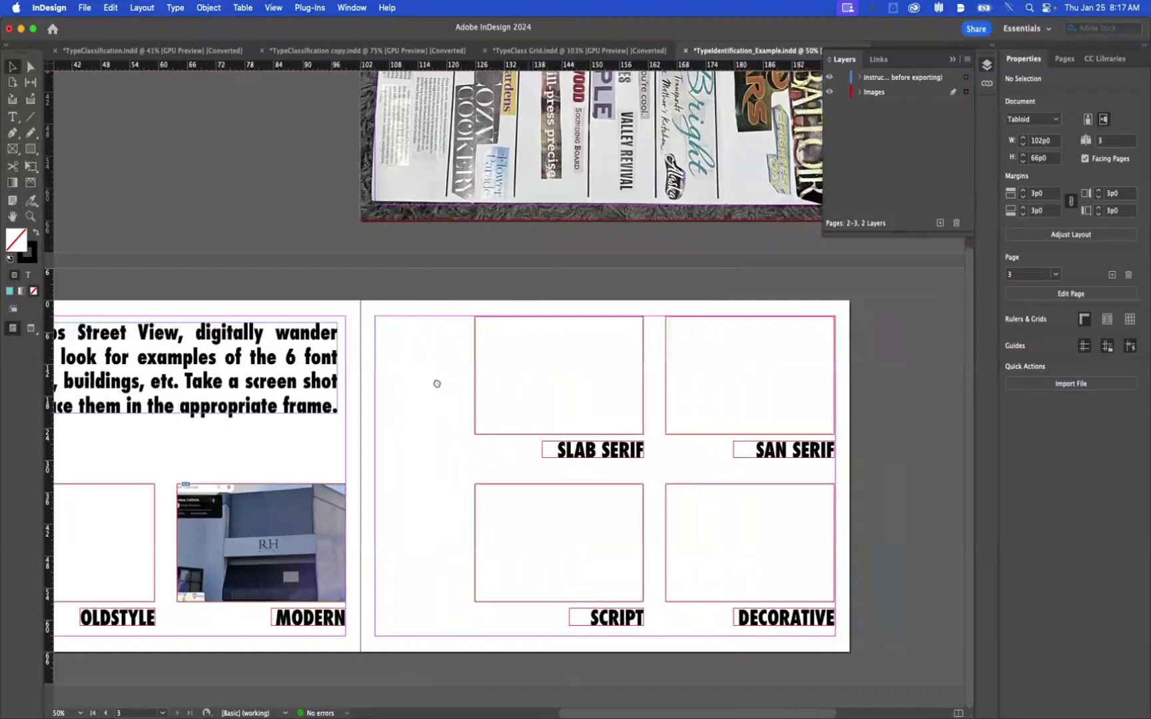
# Place Screenshot 2024-01-25 at 8.16.22 AM into the SCRIPT frame and fill it proportionally.
pyautogui.click(374, 518)
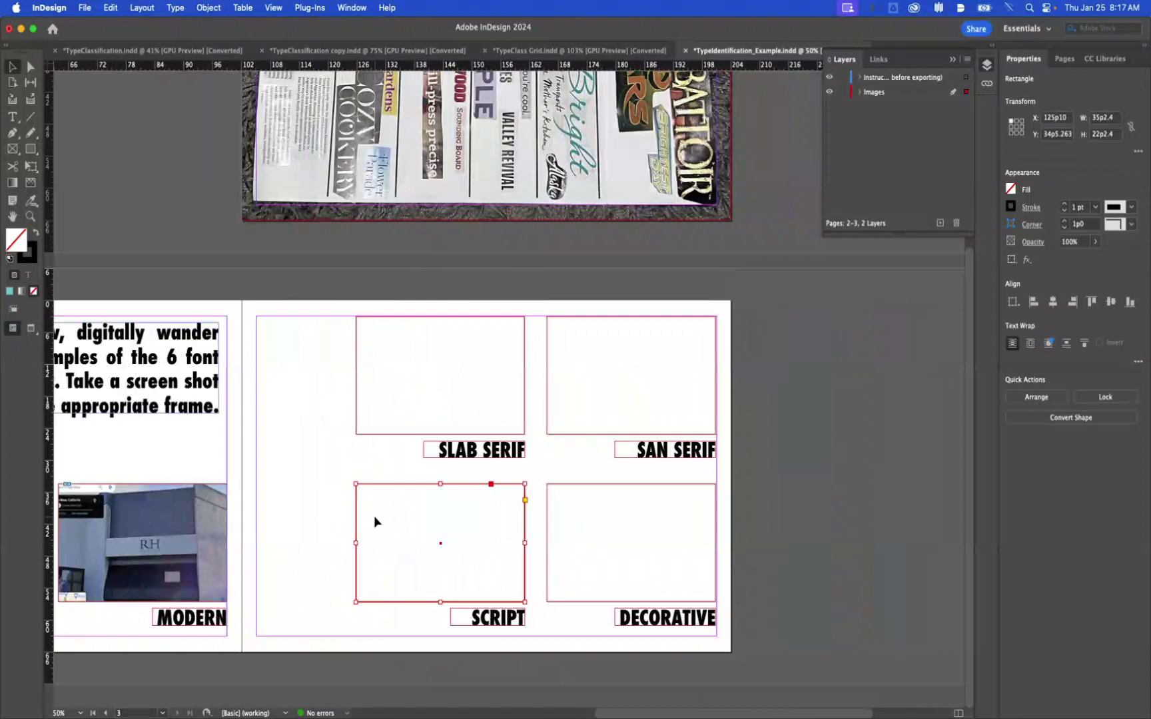
pyautogui.press('super+d')
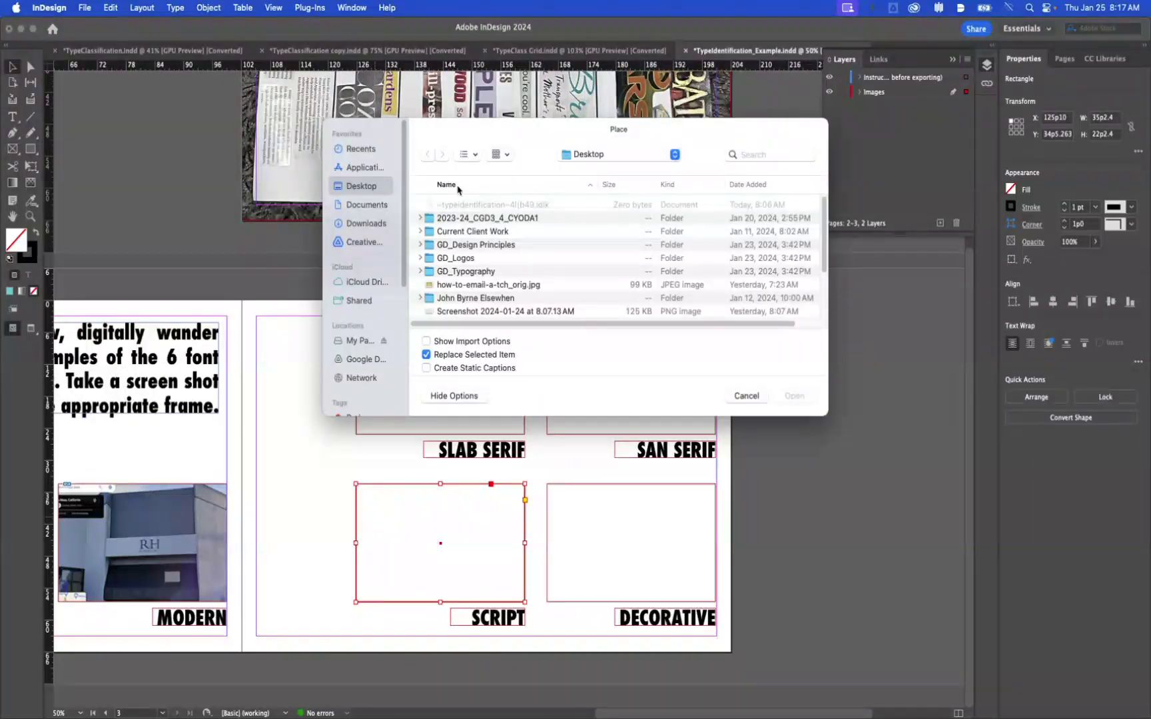
pyautogui.scroll(-5, 498, 293)
pyautogui.click(505, 266)
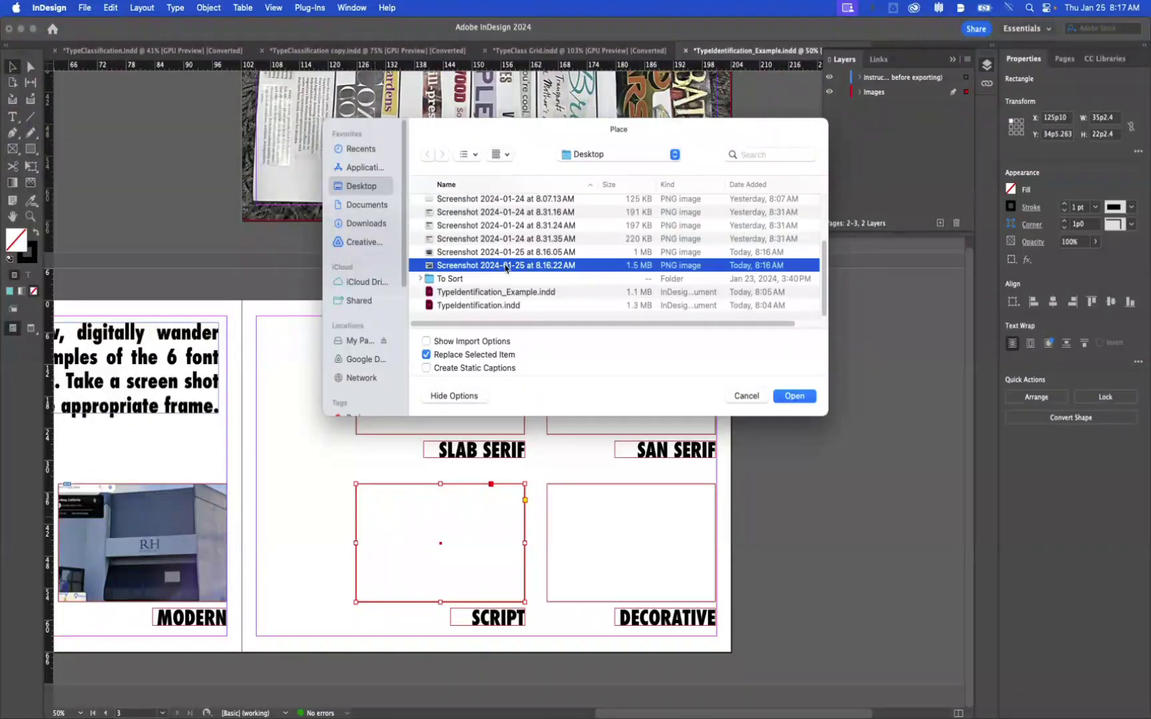
pyautogui.click(790, 396)
pyautogui.rightClick(490, 533)
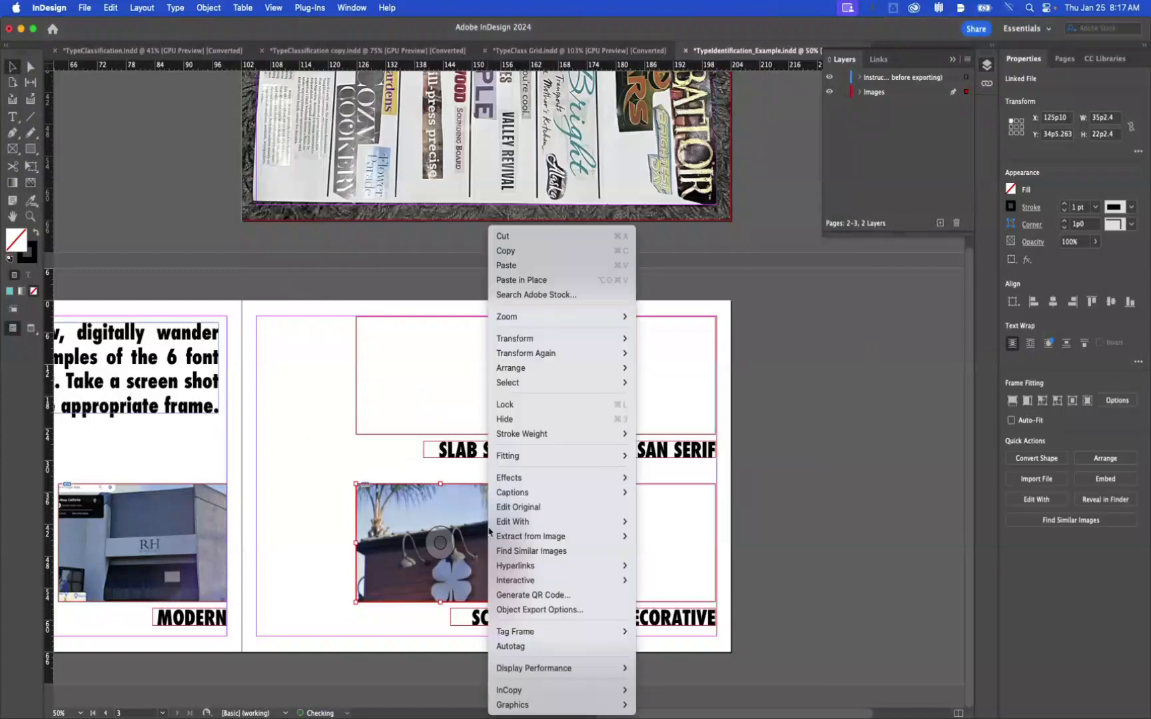
pyautogui.moveTo(567, 476)
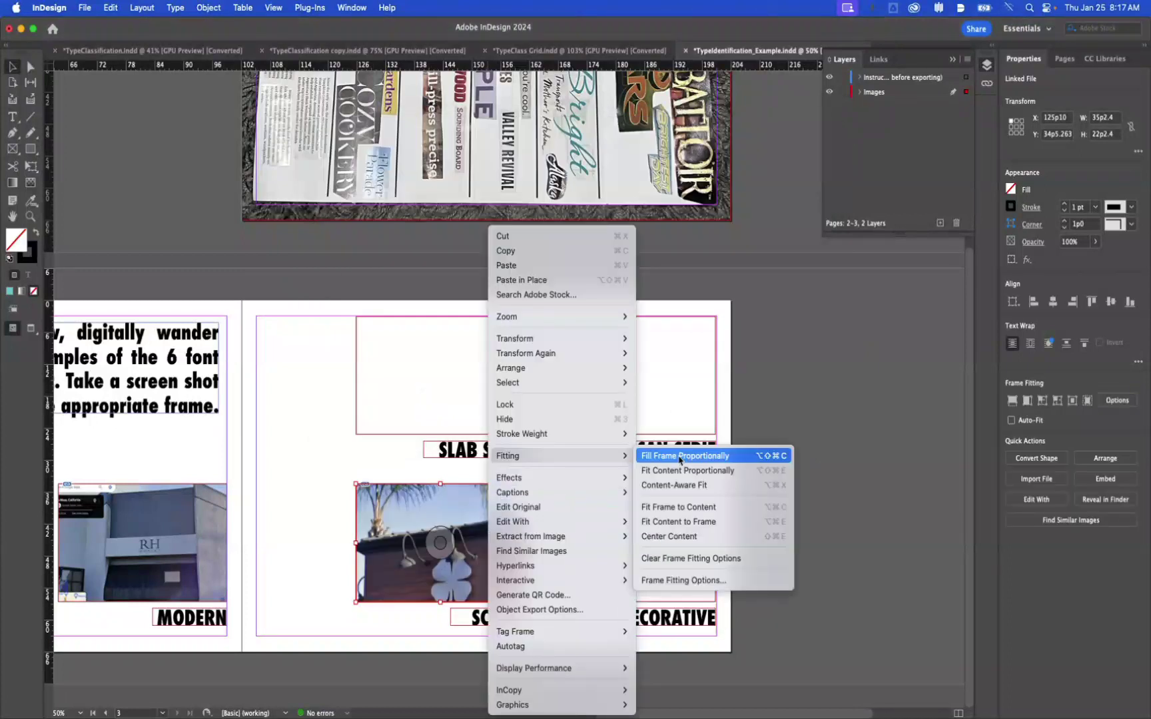
pyautogui.click(680, 458)
# Enlarge and reposition the Hooley's image inside its frame so the sign is centred.
pyautogui.click(441, 541)
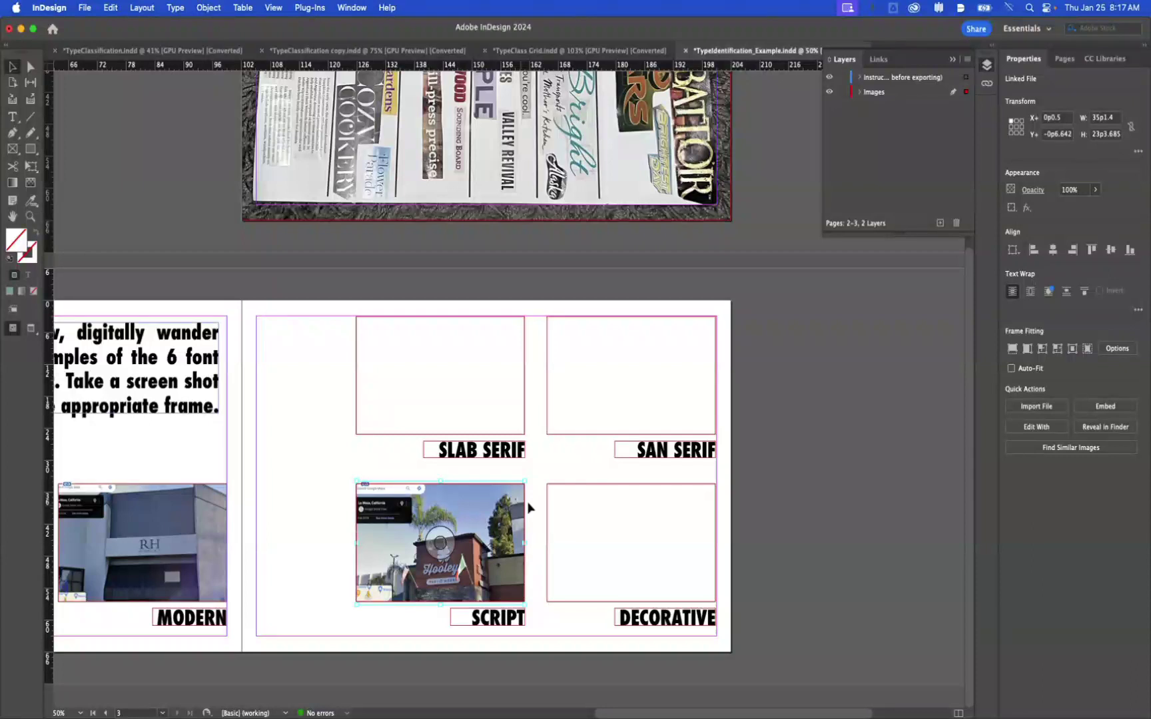
pyautogui.moveTo(524, 479); pyautogui.dragTo(648, 391)
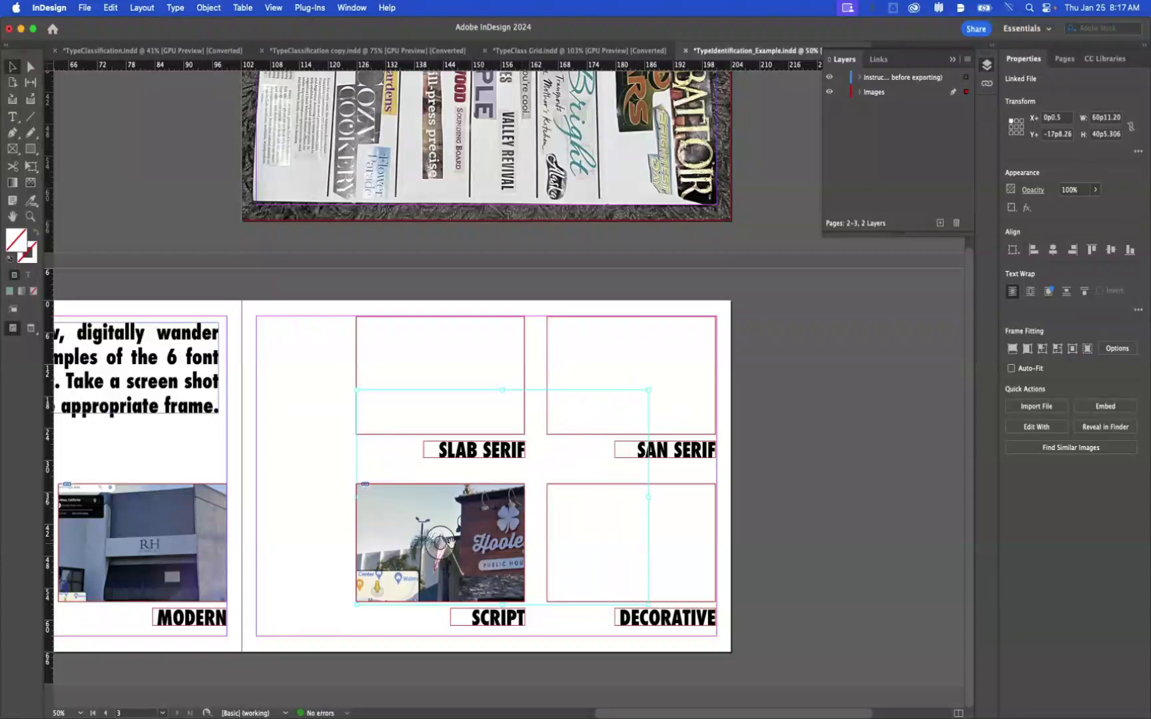
pyautogui.moveTo(450, 542); pyautogui.dragTo(436, 606)
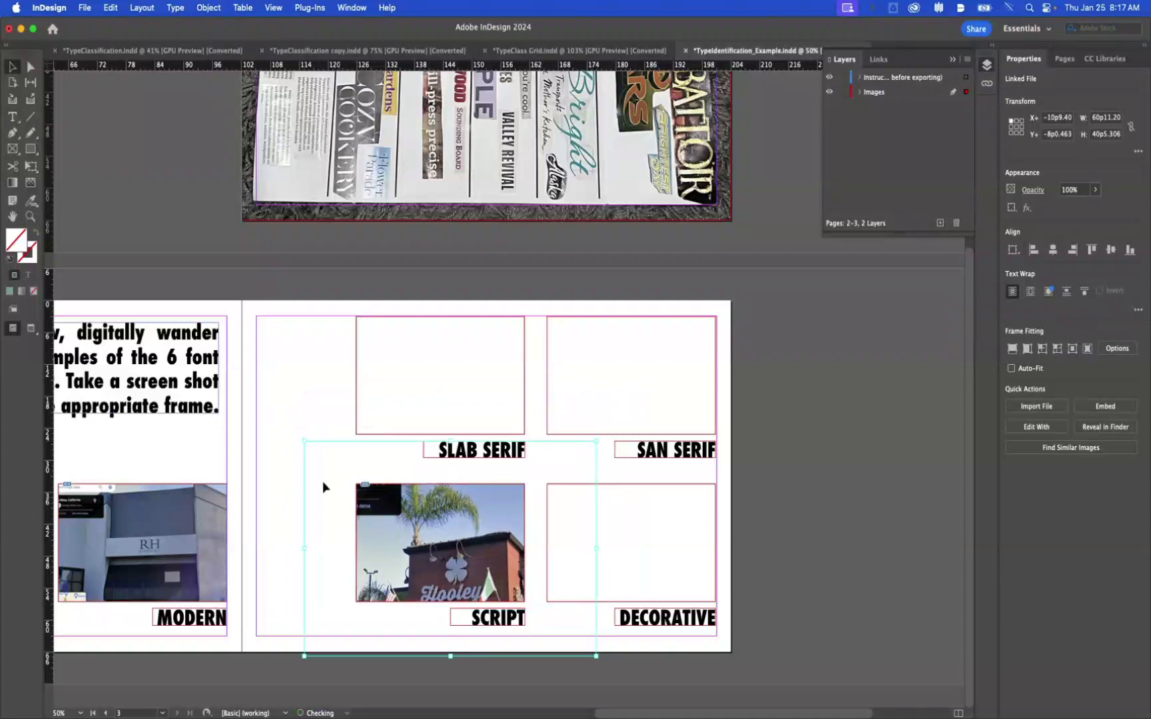
pyautogui.moveTo(303, 443); pyautogui.dragTo(252, 386)
pyautogui.moveTo(397, 577); pyautogui.dragTo(453, 579)
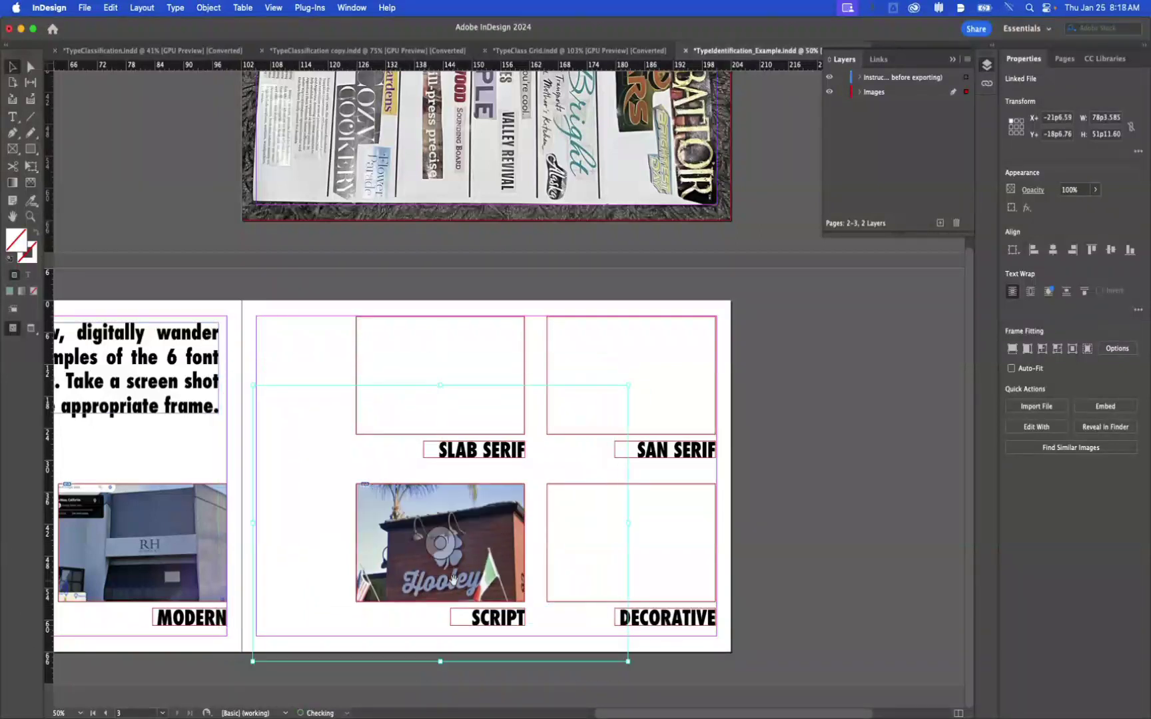
pyautogui.click(848, 450)
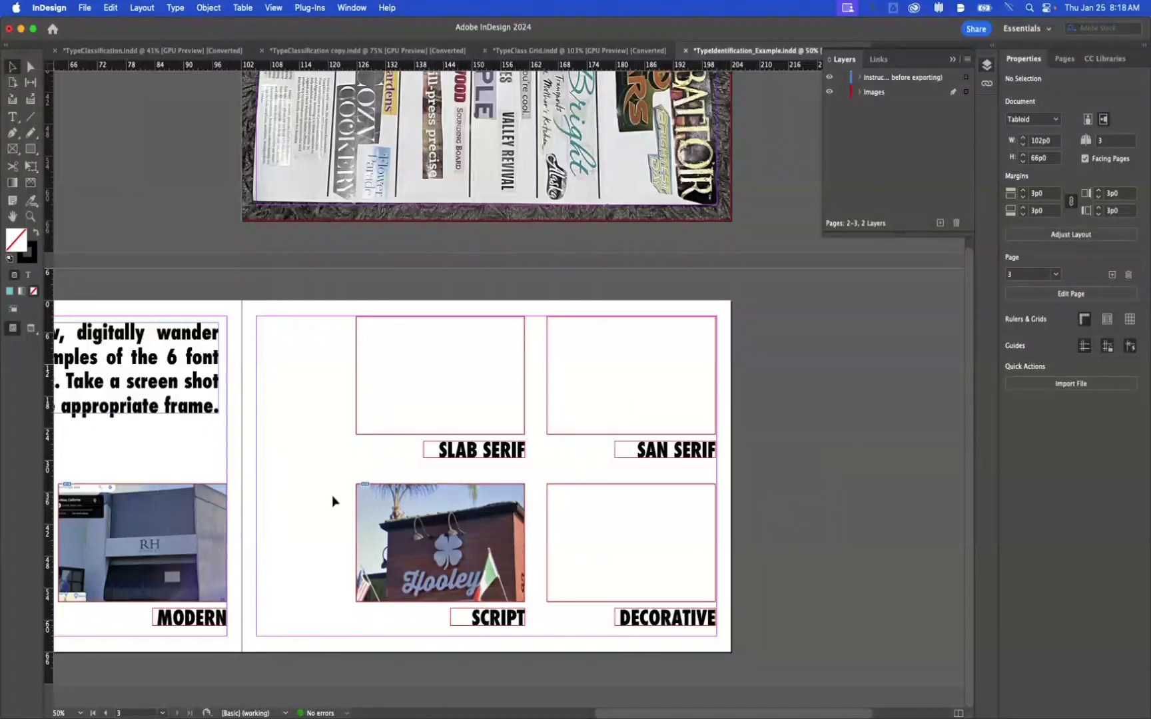
# Zoom out, hide the instructions layer in Layers, and toggle Preview mode with W.
pyautogui.press('super+minus')
pyautogui.press('super+minus')
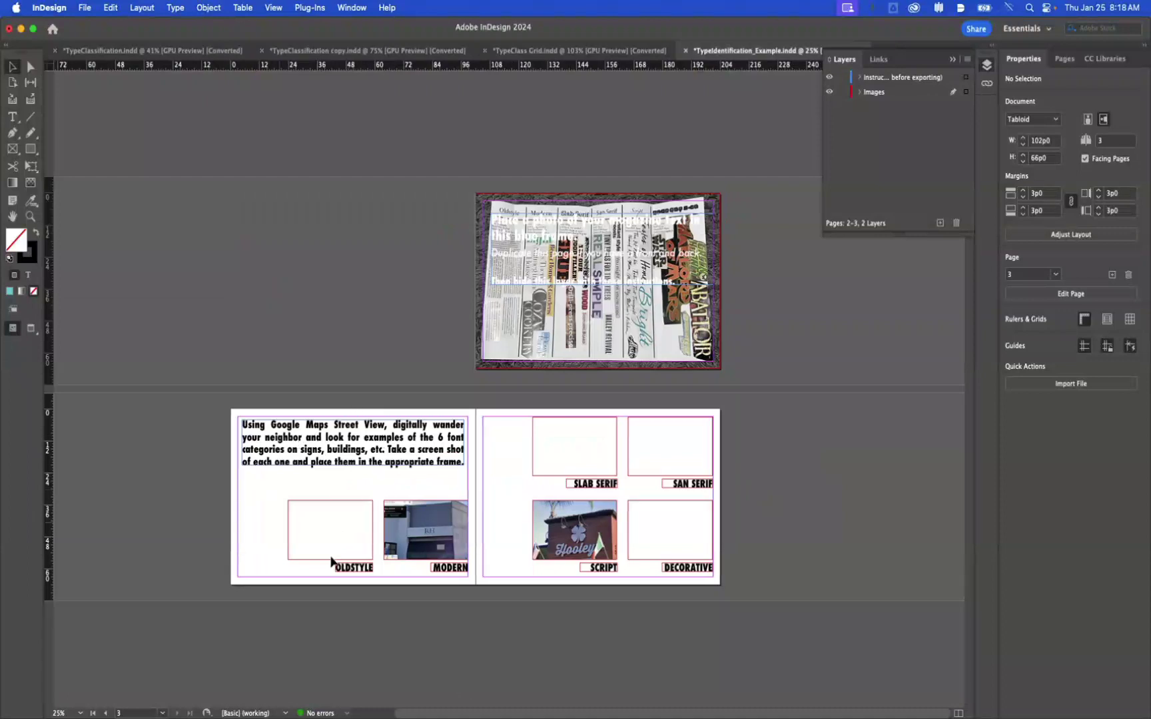
pyautogui.click(849, 62)
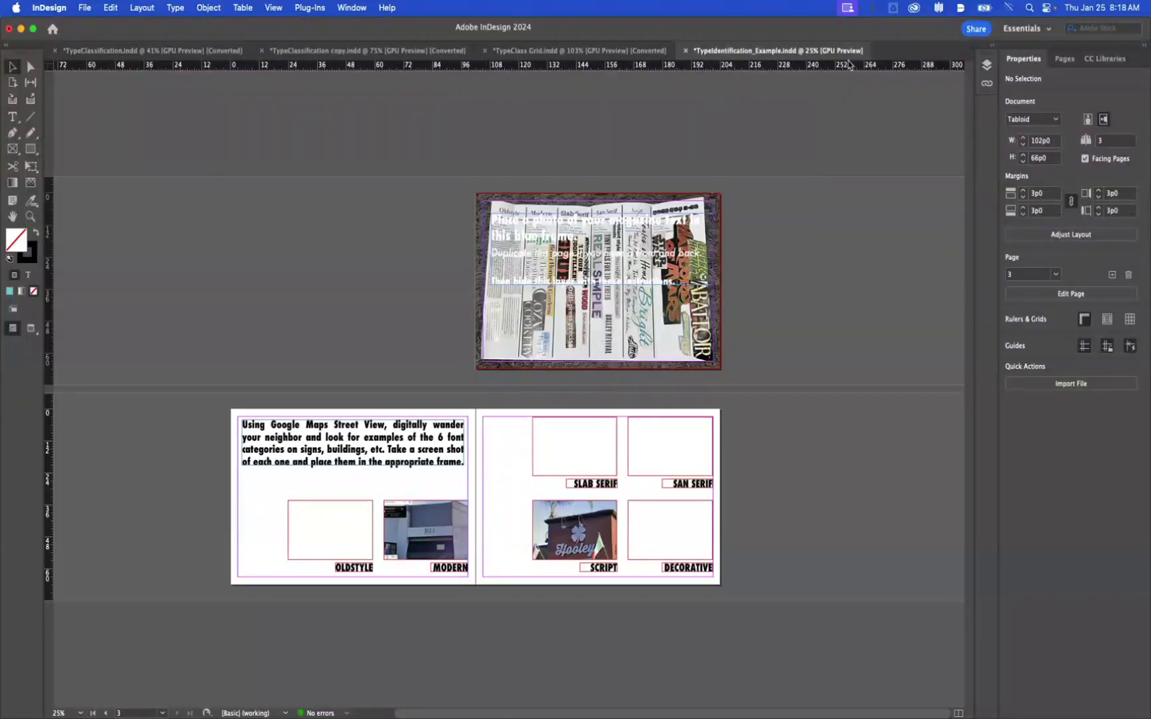
pyautogui.click(987, 65)
pyautogui.click(310, 8)
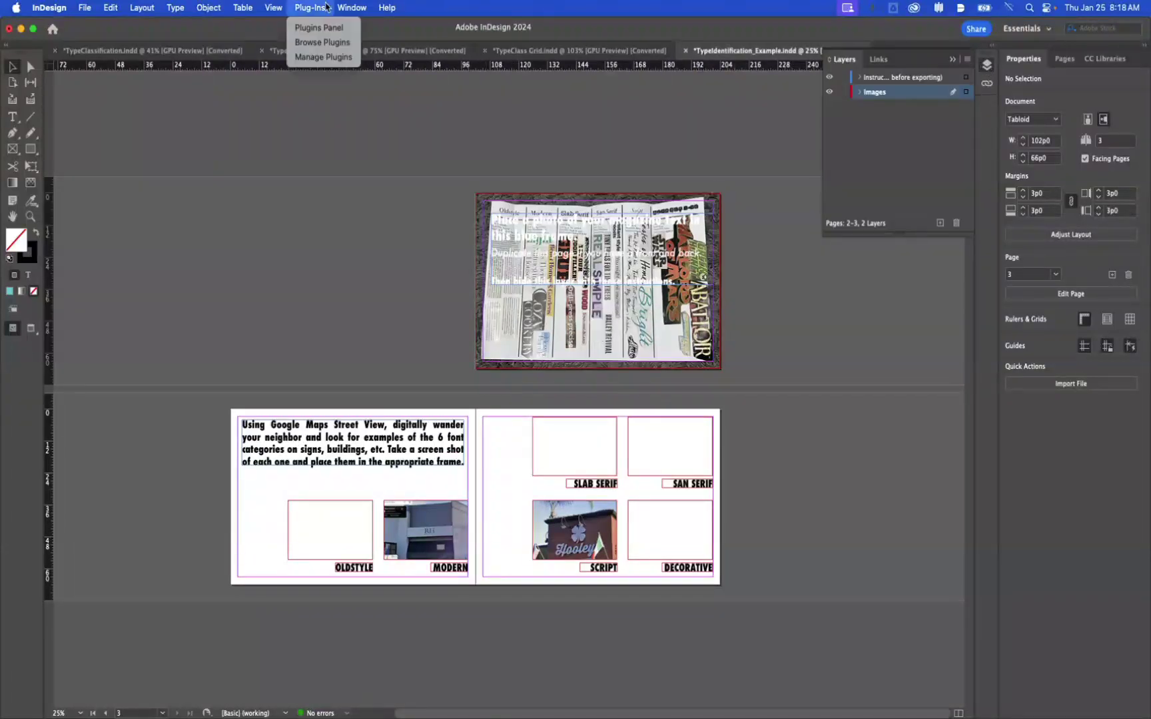
pyautogui.moveTo(351, 7)
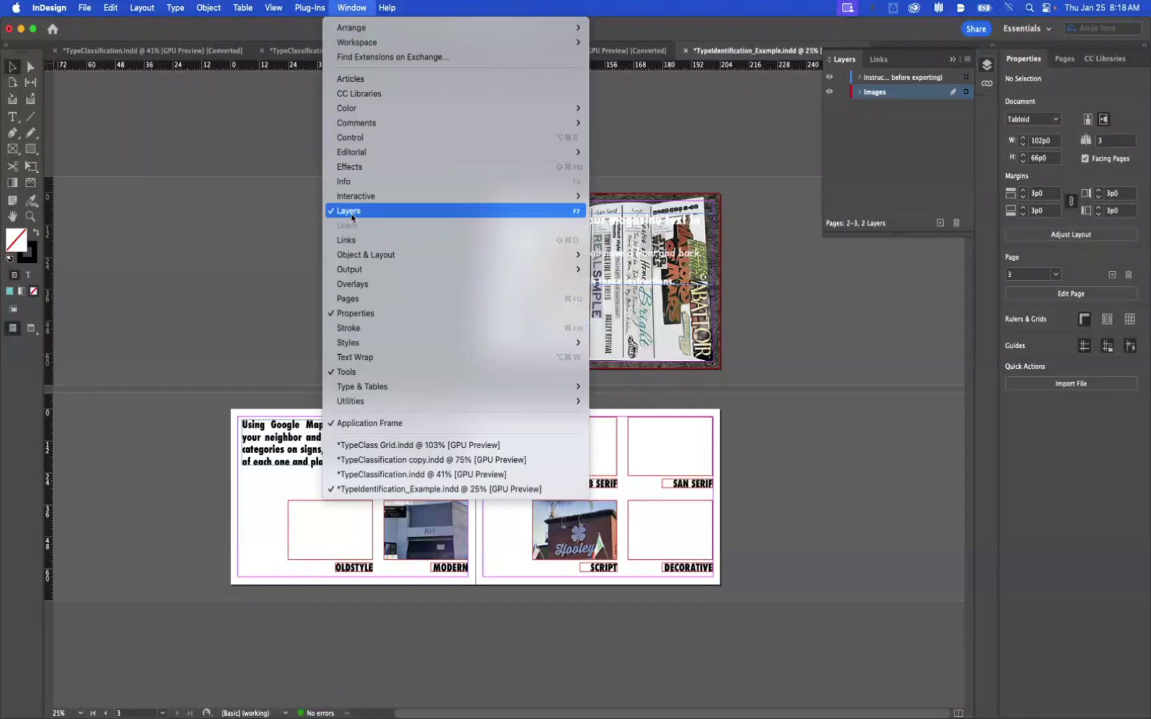
pyautogui.click(835, 77)
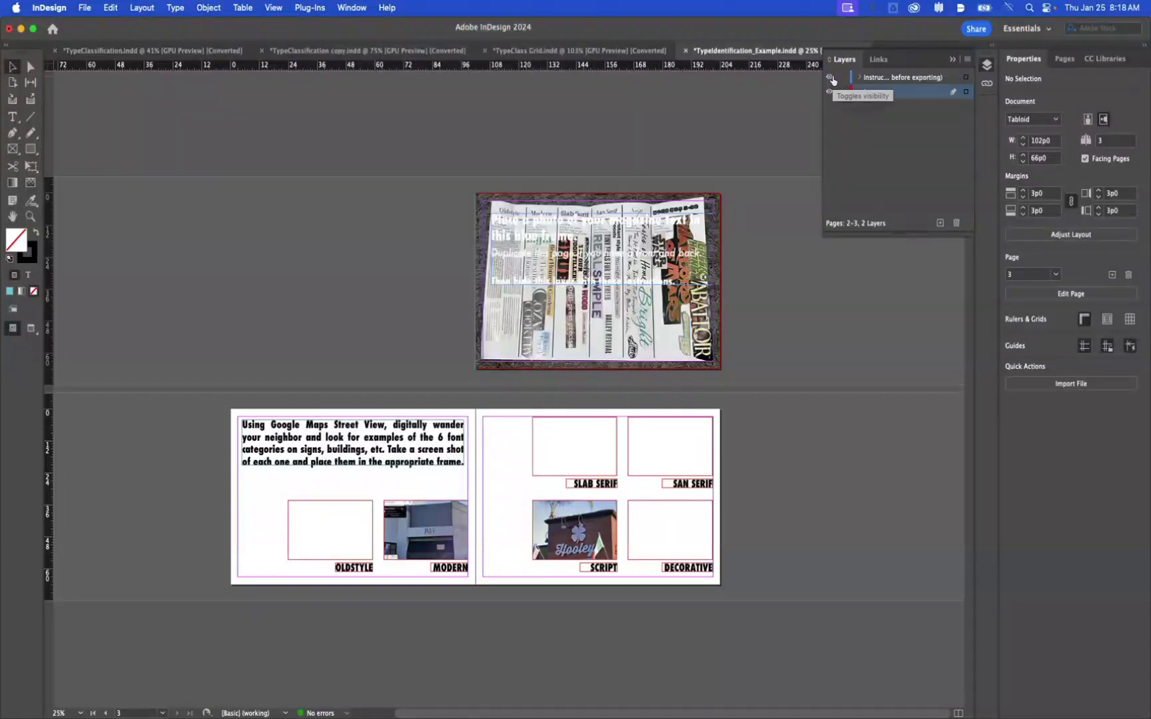
pyautogui.click(830, 77)
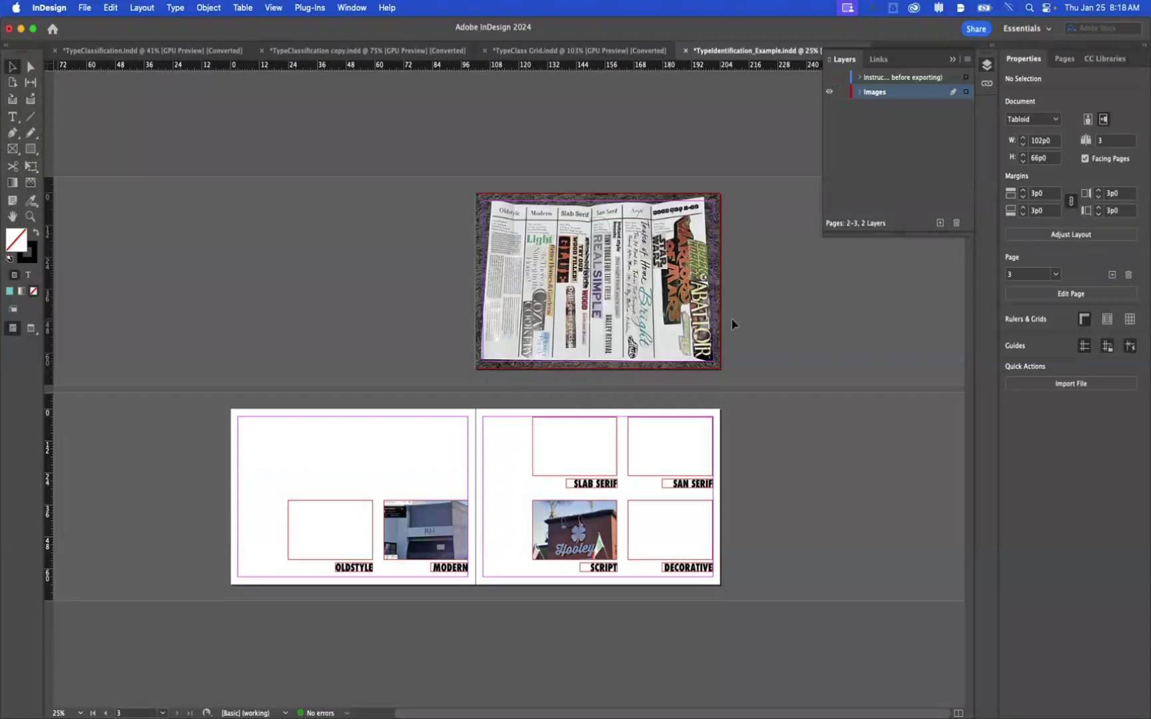
pyautogui.press('w')
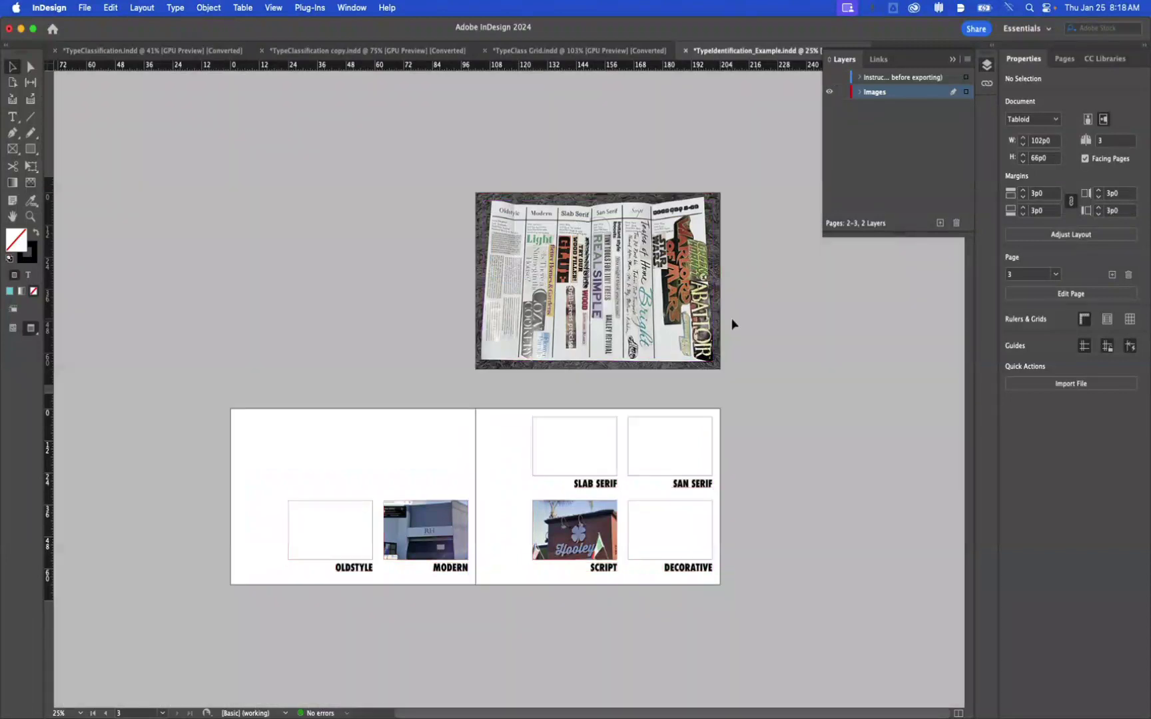
pyautogui.press('w')
pyautogui.press('w')
# Export TypeIdentification_Example.pdf with High Quality Print as individual pages, dismissing the export problem alert.
pyautogui.click(86, 8)
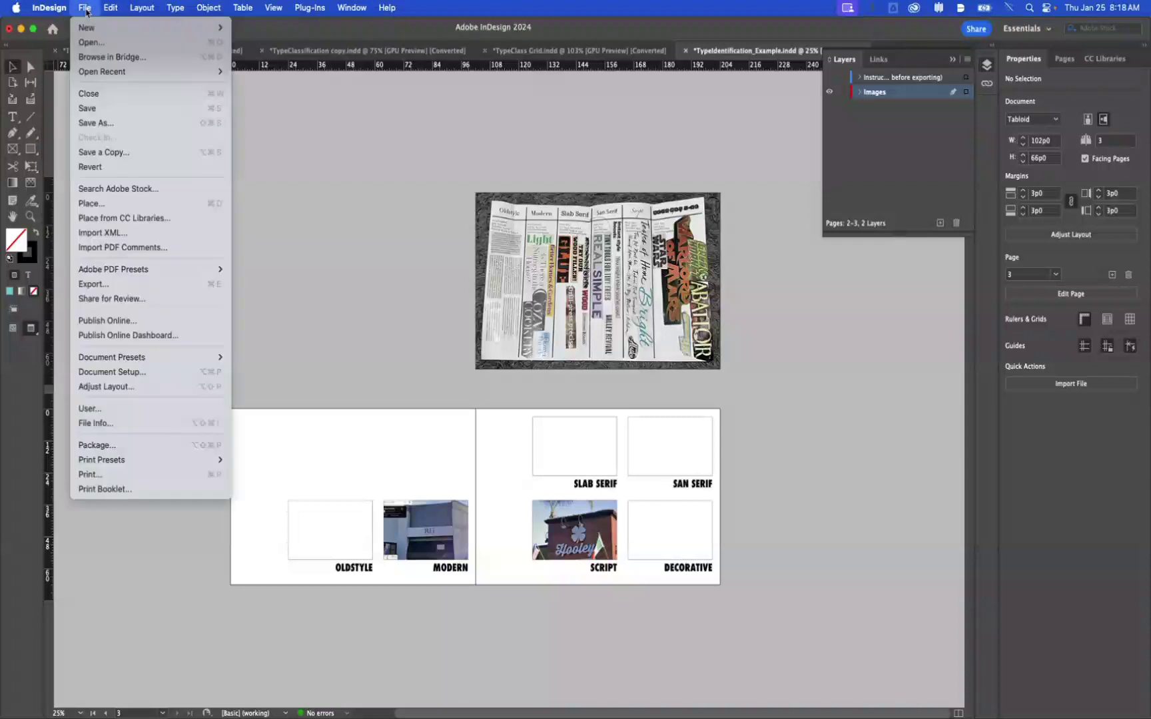
pyautogui.click(120, 285)
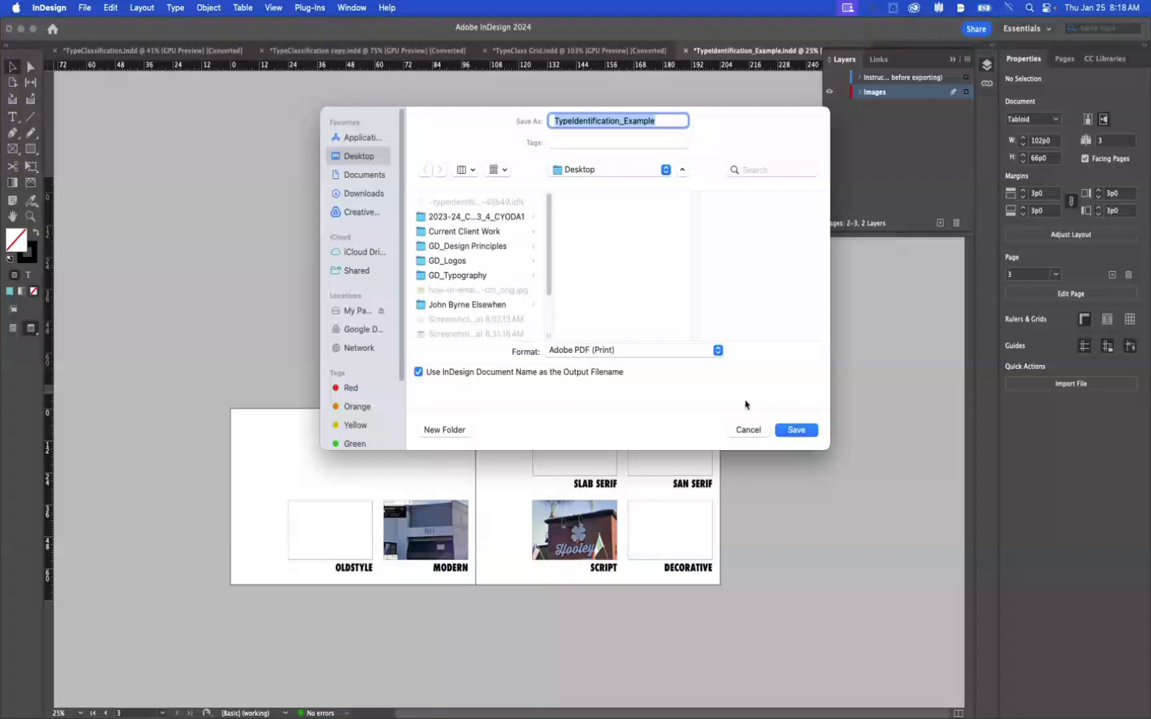
pyautogui.click(806, 429)
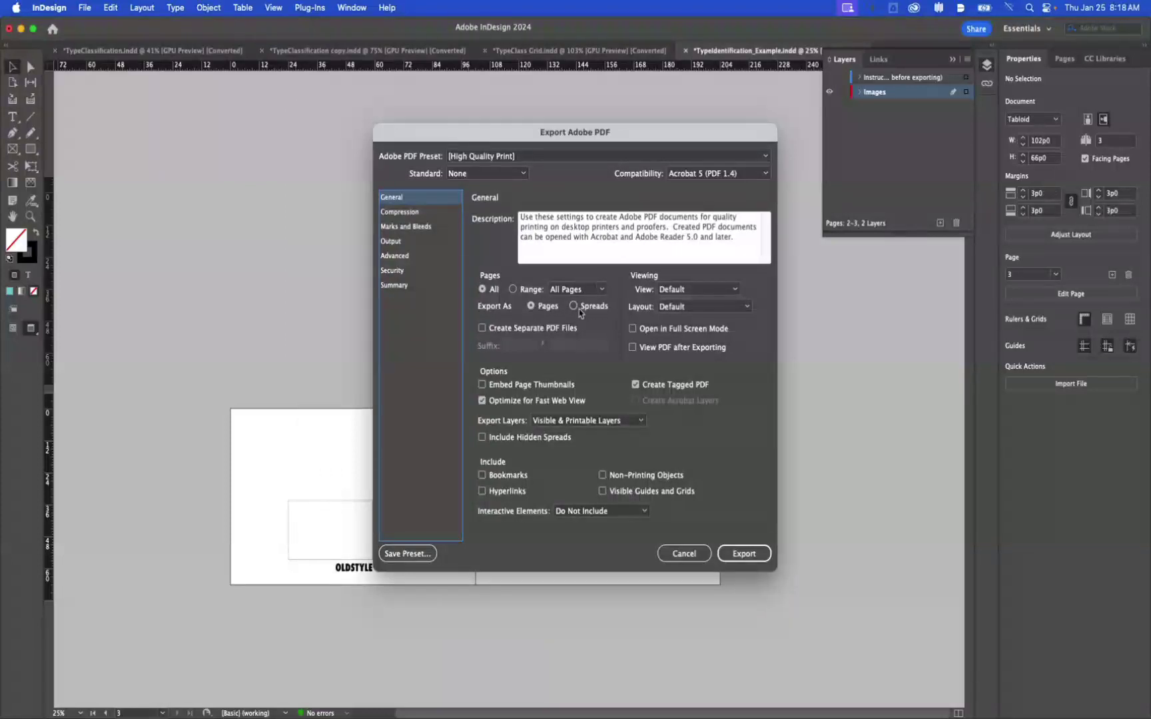
pyautogui.click(550, 309)
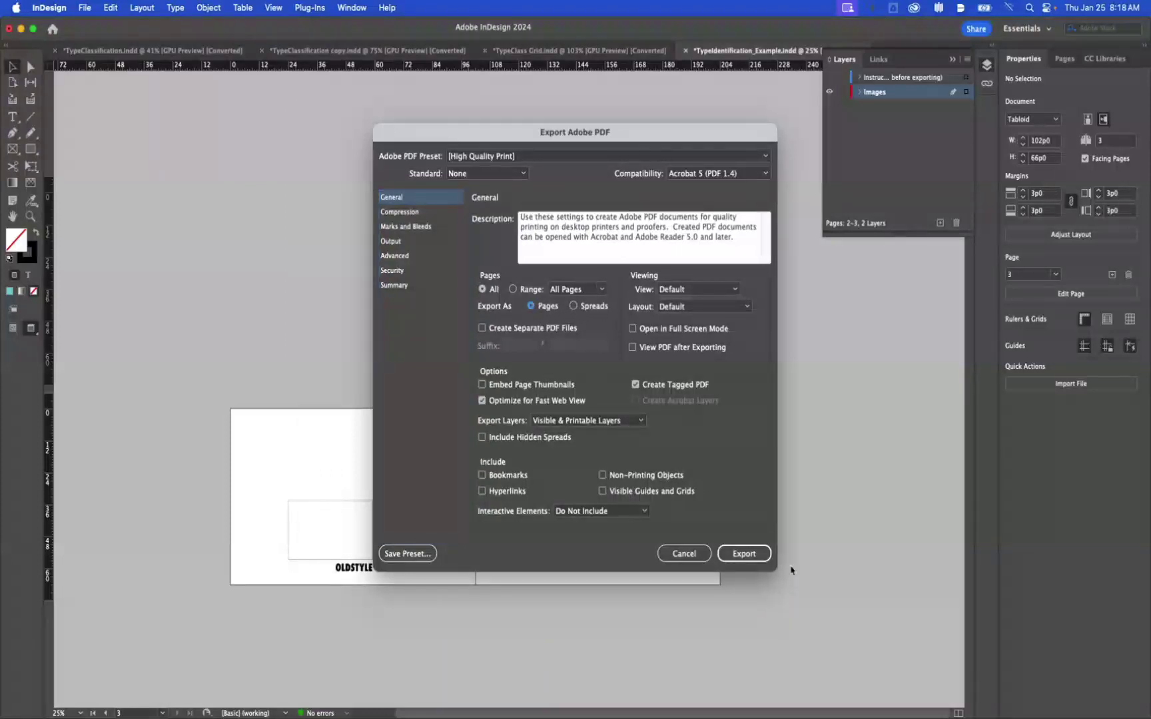
pyautogui.click(744, 554)
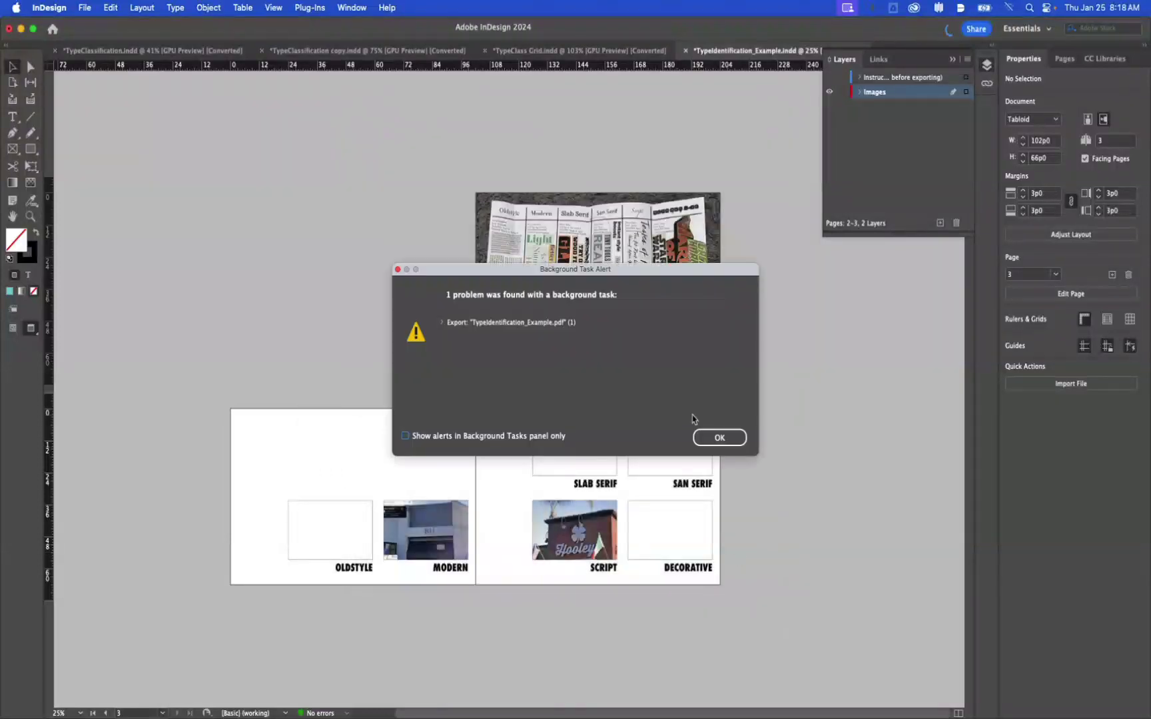
pyautogui.click(716, 440)
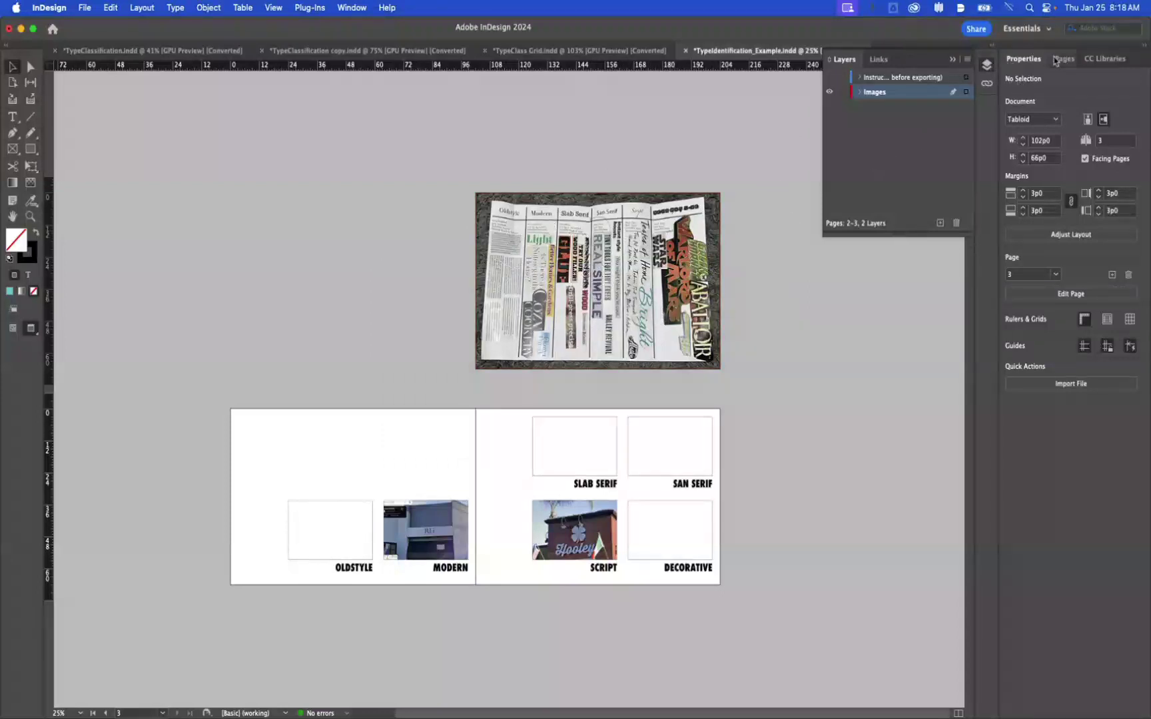
# Duplicate collage page 1 in the Pages panel, creating a new page 4.
pyautogui.click(1063, 60)
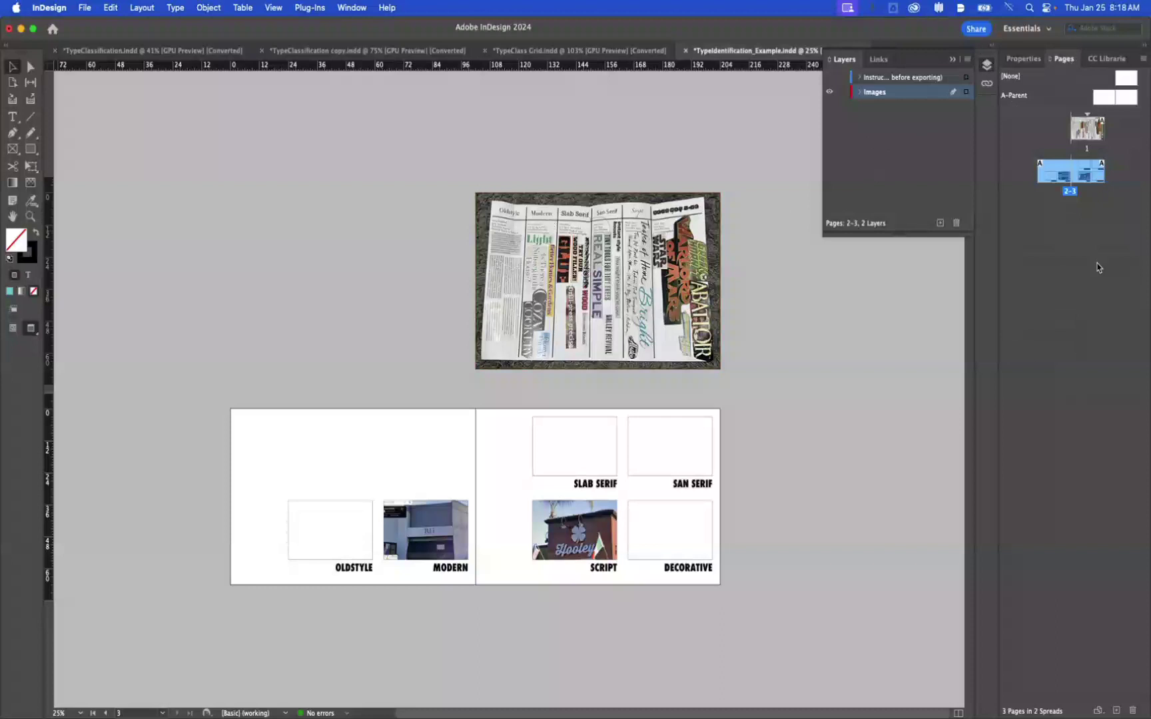
pyautogui.click(1087, 129)
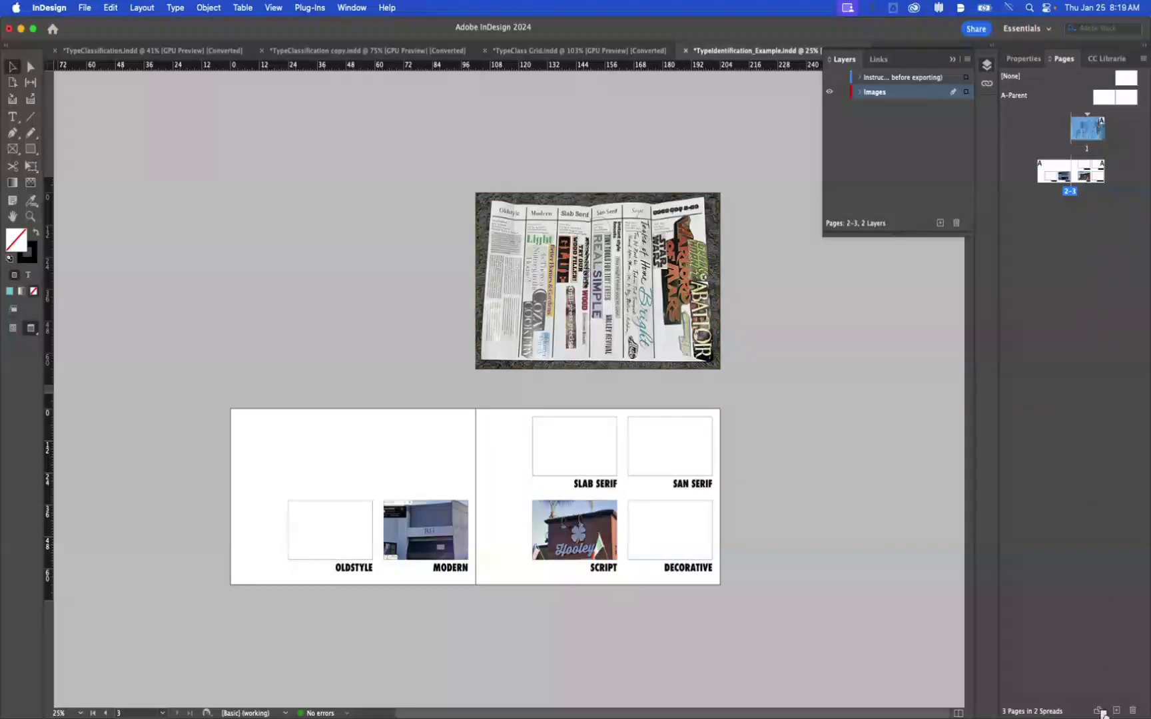
pyautogui.moveTo(1102, 713); pyautogui.dragTo(1117, 711)
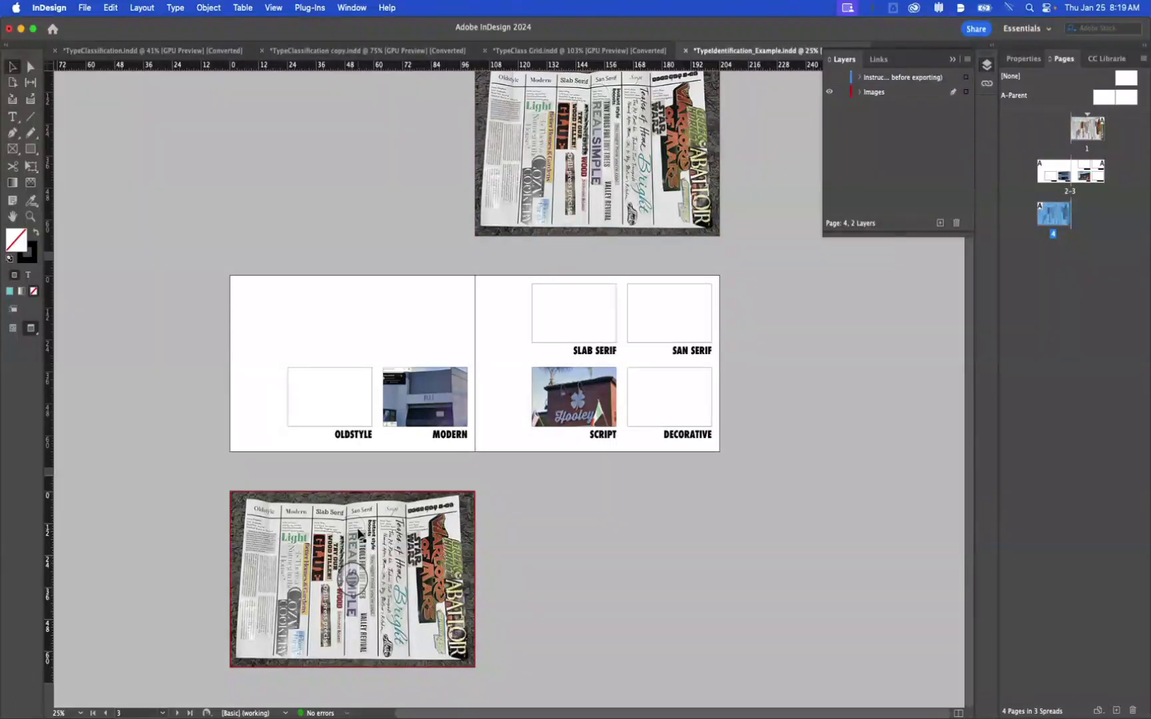
# Move the copied page 4 ahead of the category spread so it becomes page 2.
pyautogui.moveTo(358, 533)
pyautogui.mouseDown()
pyautogui.moveTo(696, 141)
pyautogui.moveTo(363, 240)
pyautogui.moveTo(358, 538)
pyautogui.mouseUp()
pyautogui.click(935, 388)
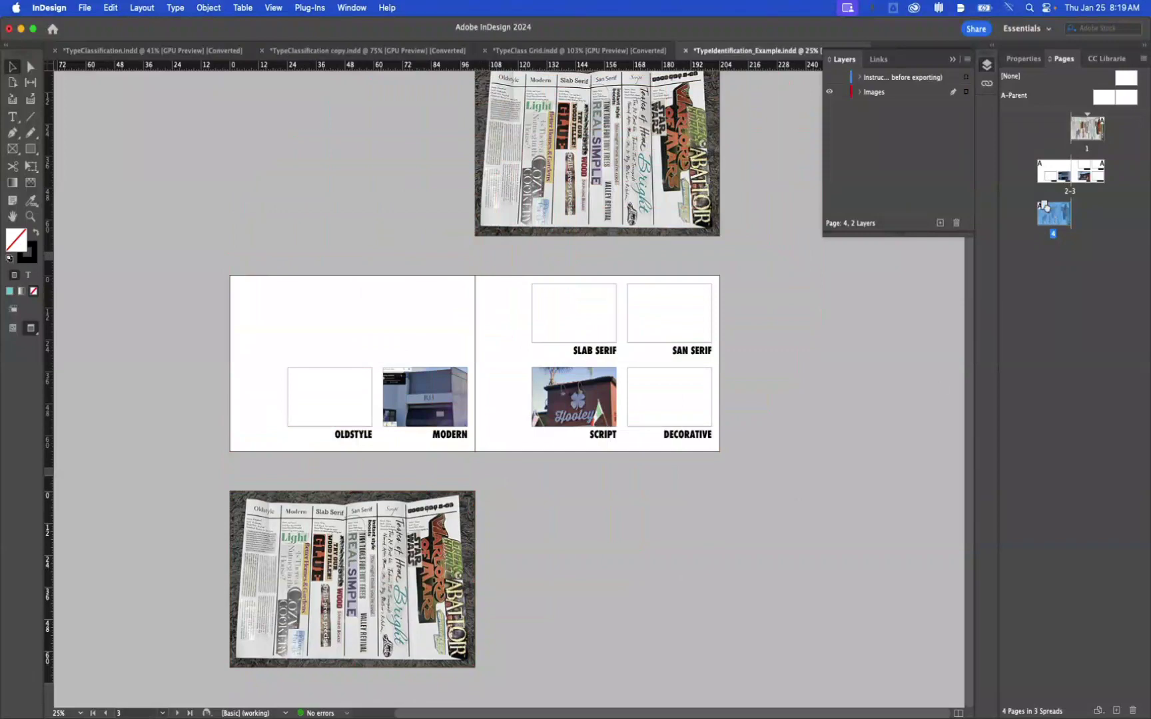
pyautogui.moveTo(1044, 208); pyautogui.dragTo(1028, 189)
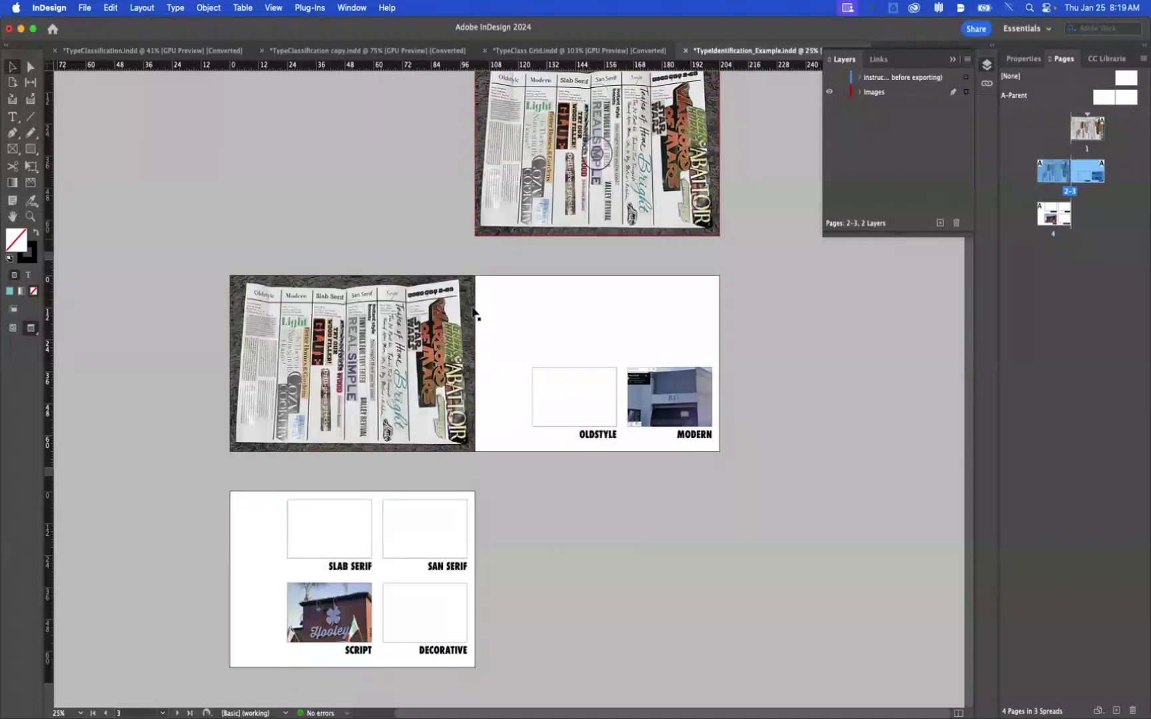
pyautogui.click(347, 363)
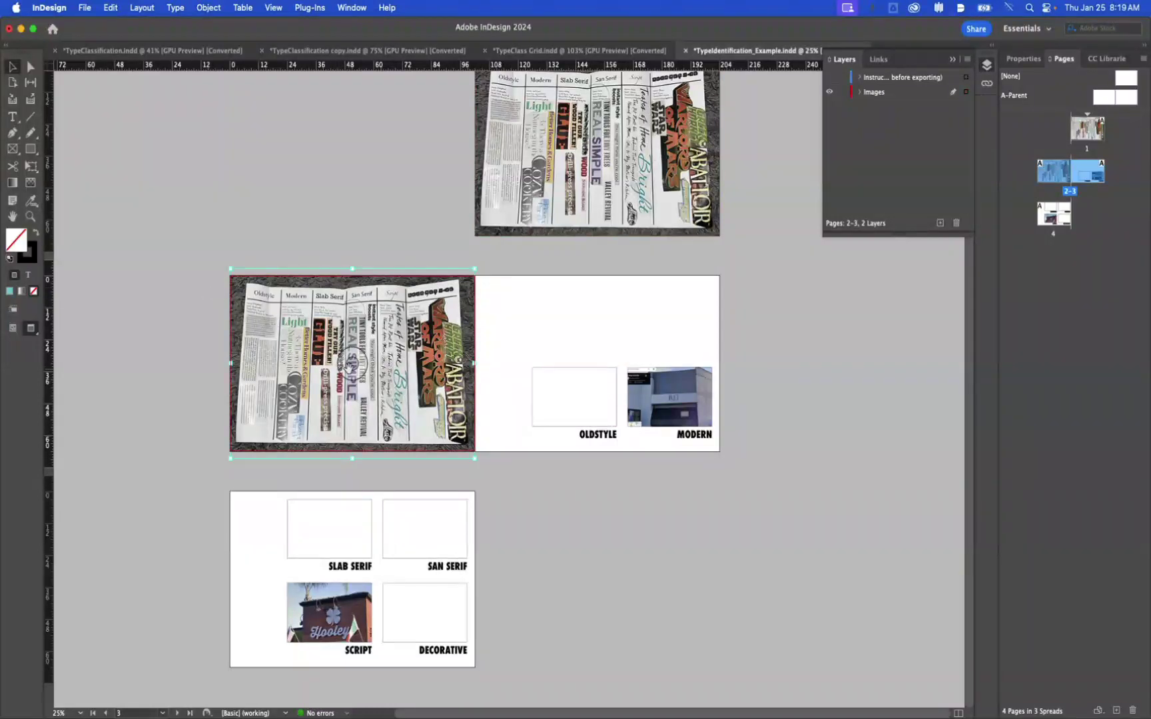
# Delete page 2's collage picture, keeping its frame, and cancel placing the 8.07.13 AM screenshot there.
pyautogui.press('Delete')
pyautogui.click(359, 351)
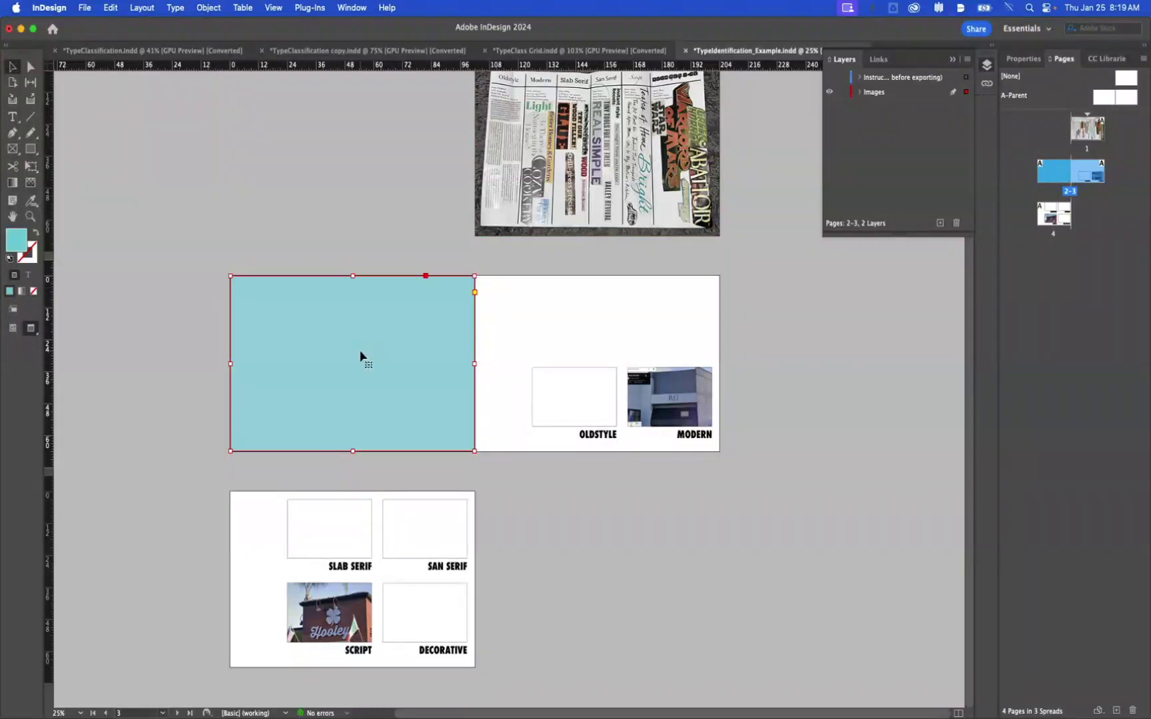
pyautogui.press('super+d')
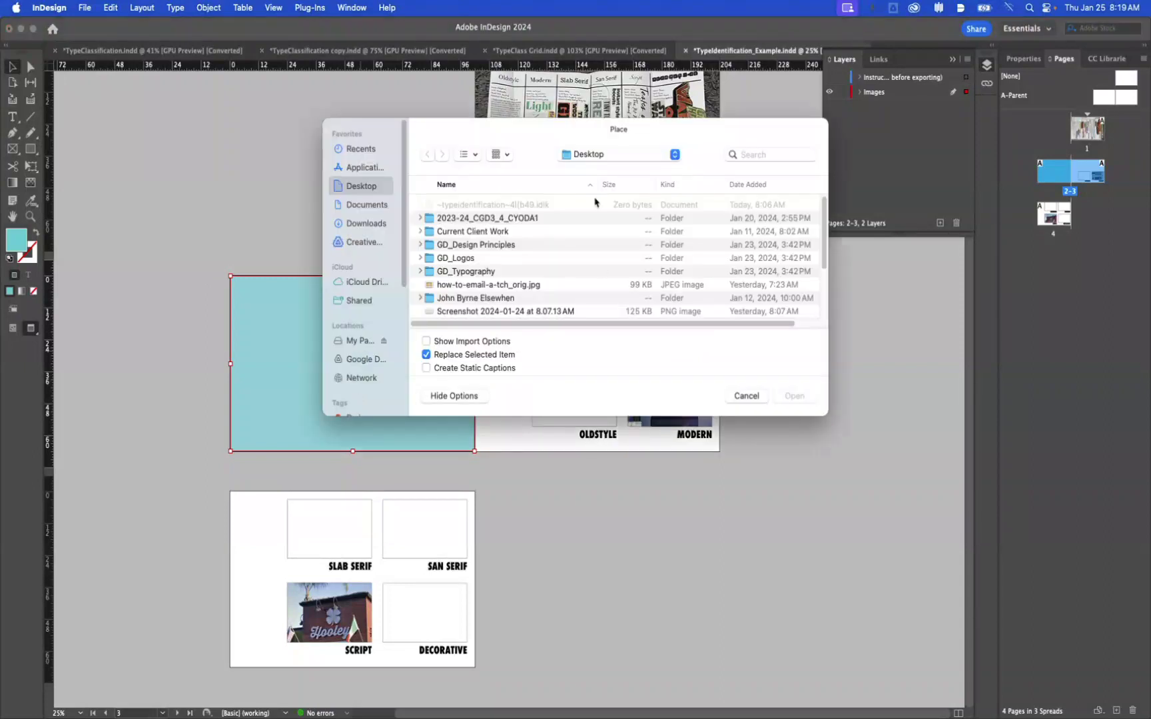
pyautogui.click(472, 312)
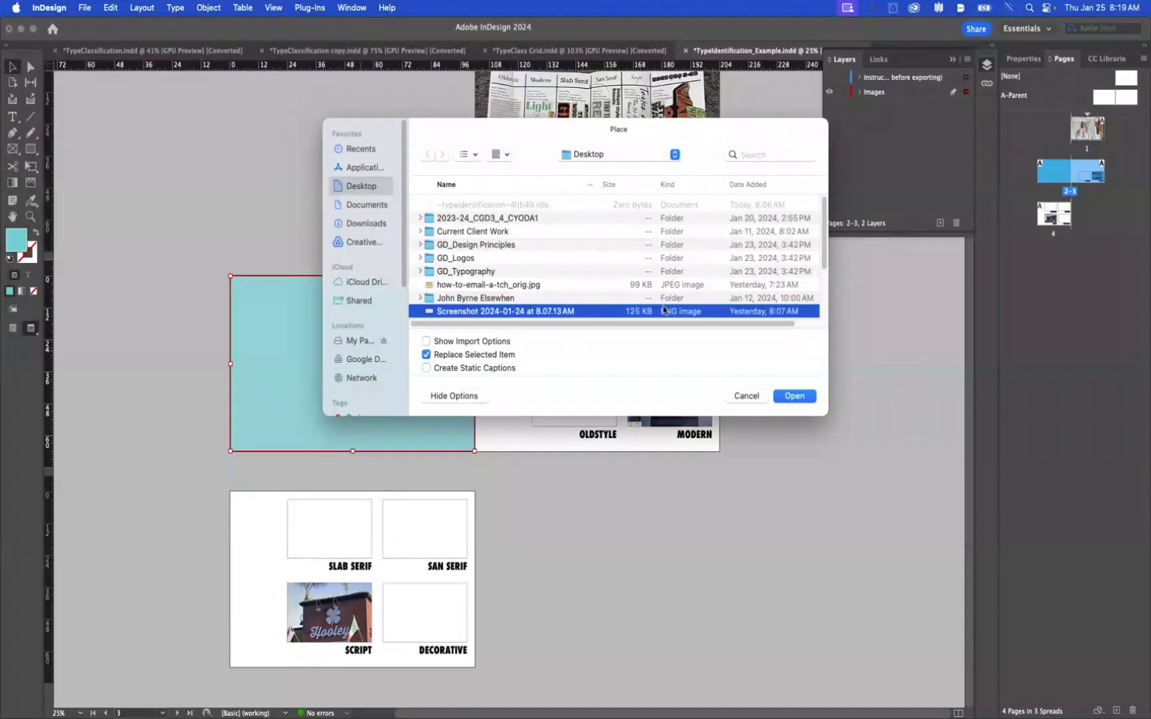
pyautogui.click(763, 402)
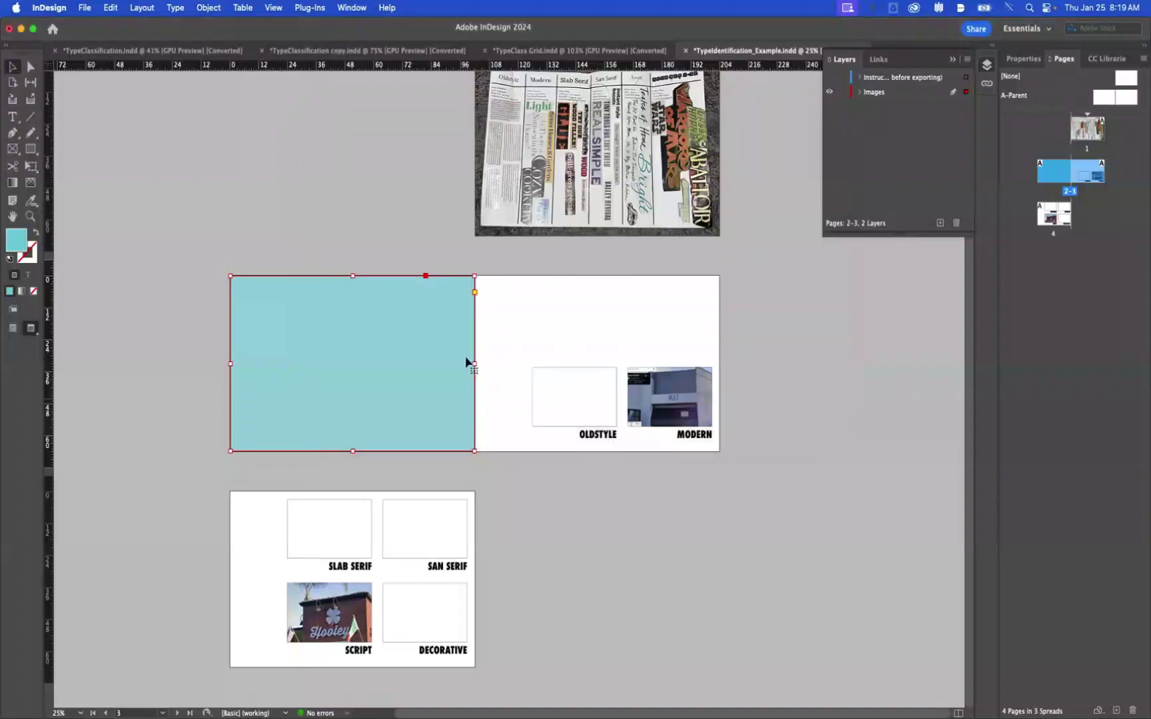
pyautogui.click(668, 589)
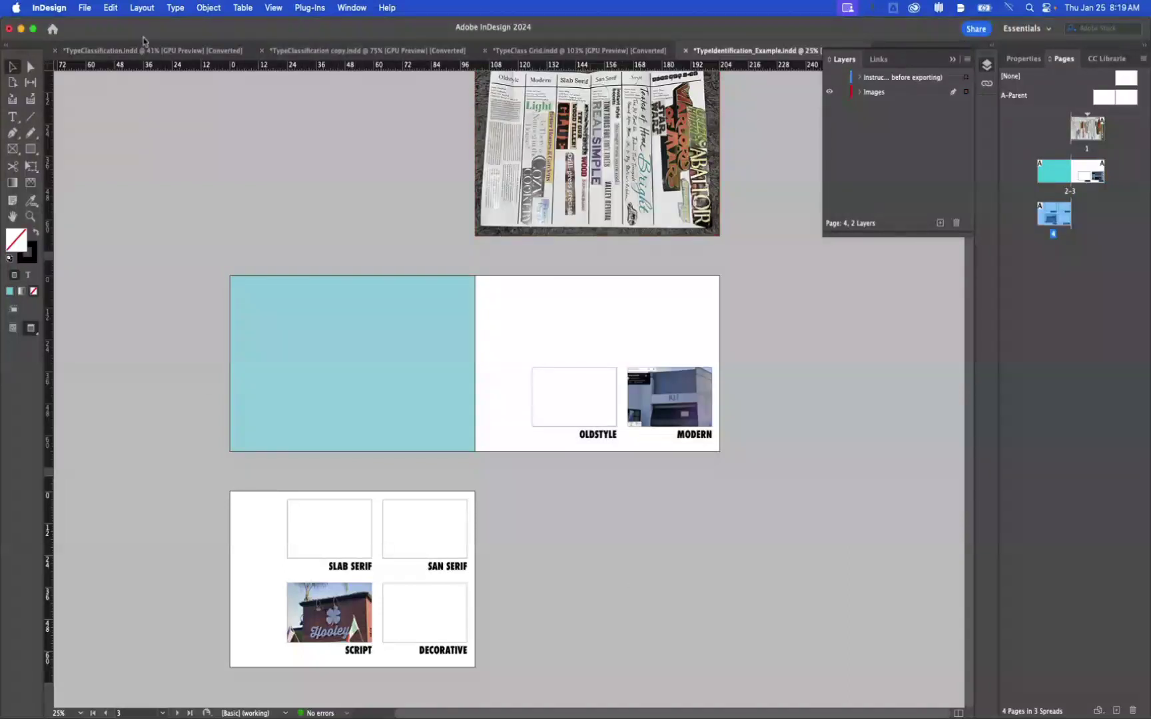